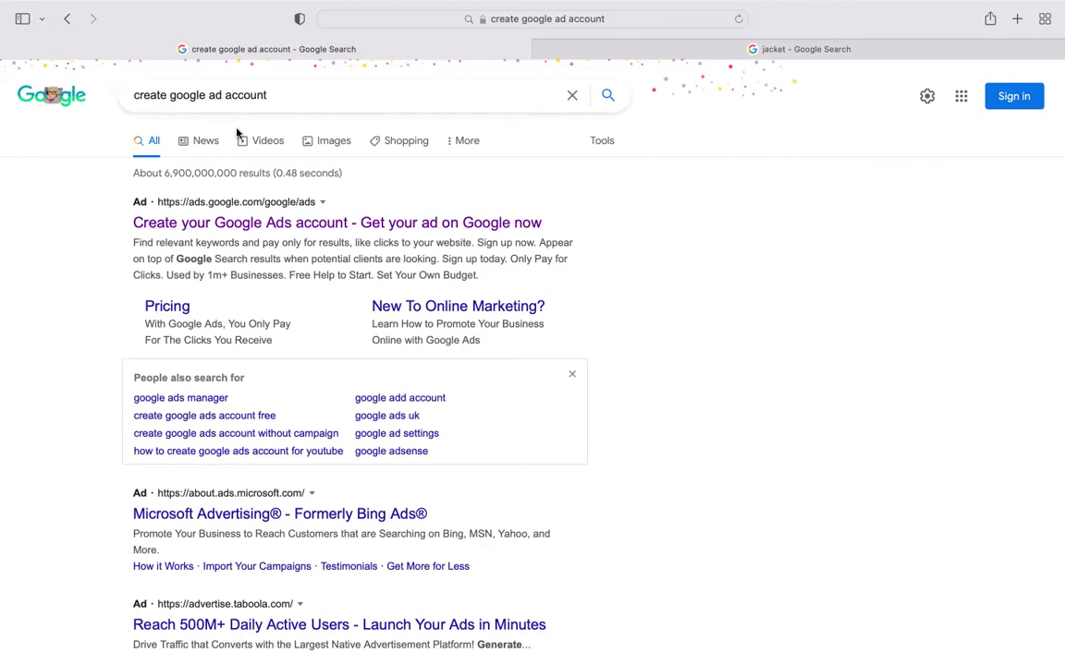
- Open the Google Ads sign-up ad, dismiss the cookie notice and start account setup
{"action": "left_click", "coordinate": [238, 227]}
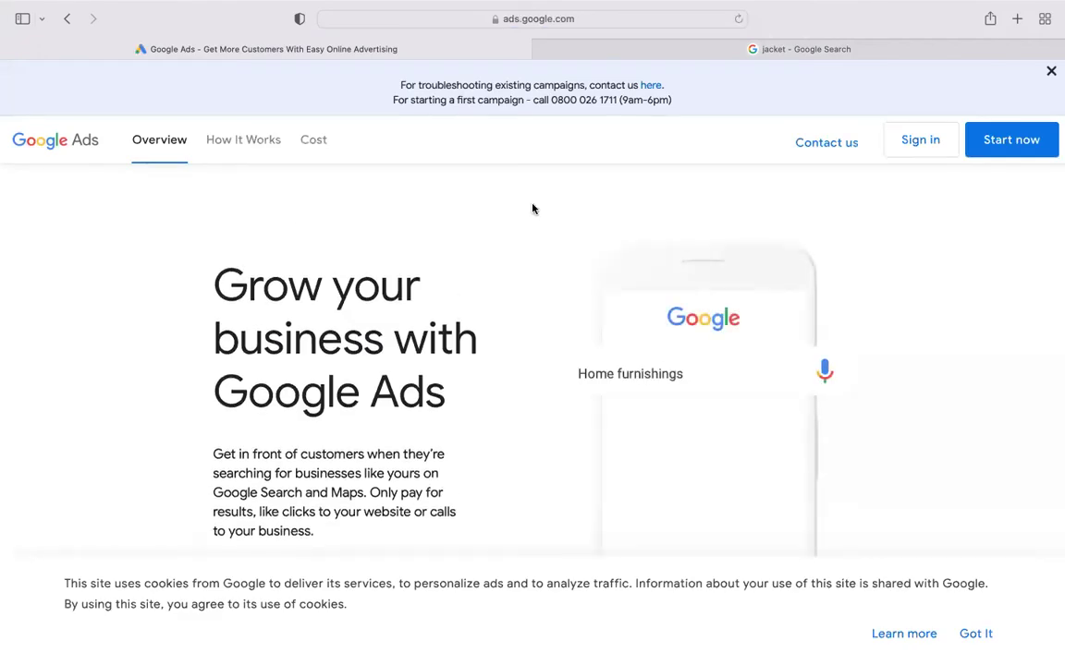
{"action": "left_click", "coordinate": [969, 634]}
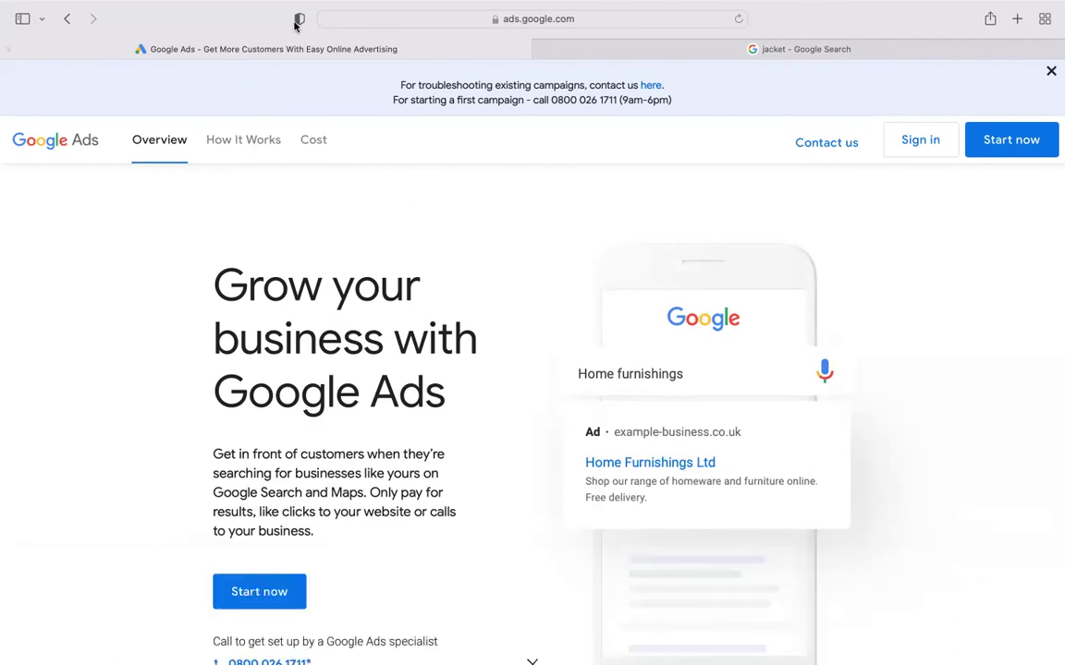
{"action": "scroll", "coordinate": [422, 312], "scroll_direction": "down", "scroll_amount": 2}
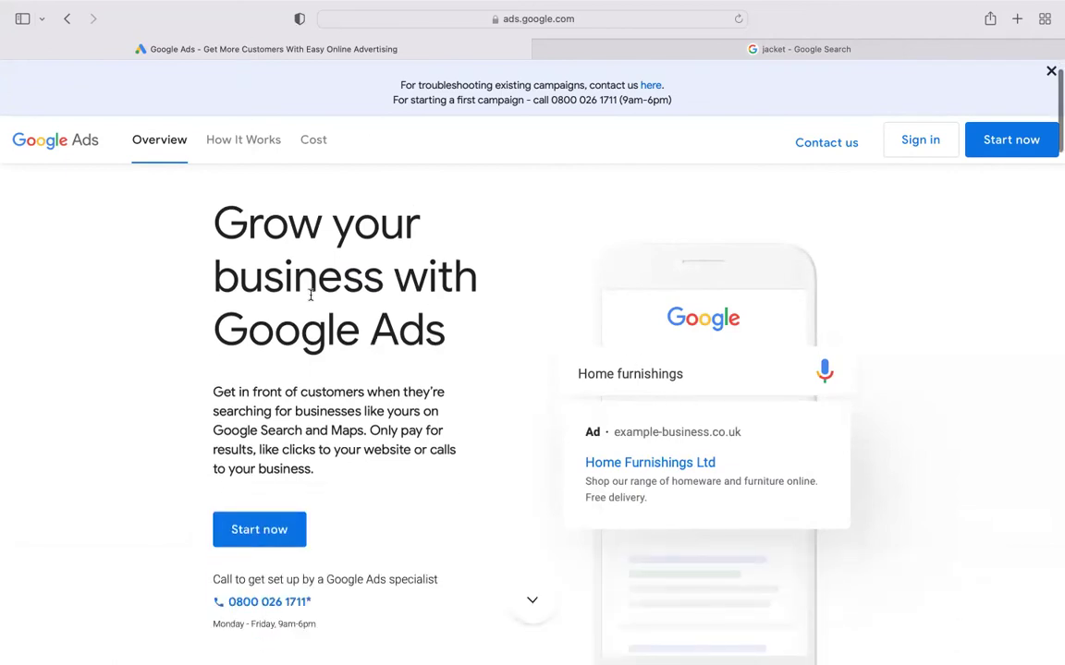
{"action": "scroll", "coordinate": [309, 384], "scroll_direction": "down", "scroll_amount": 2}
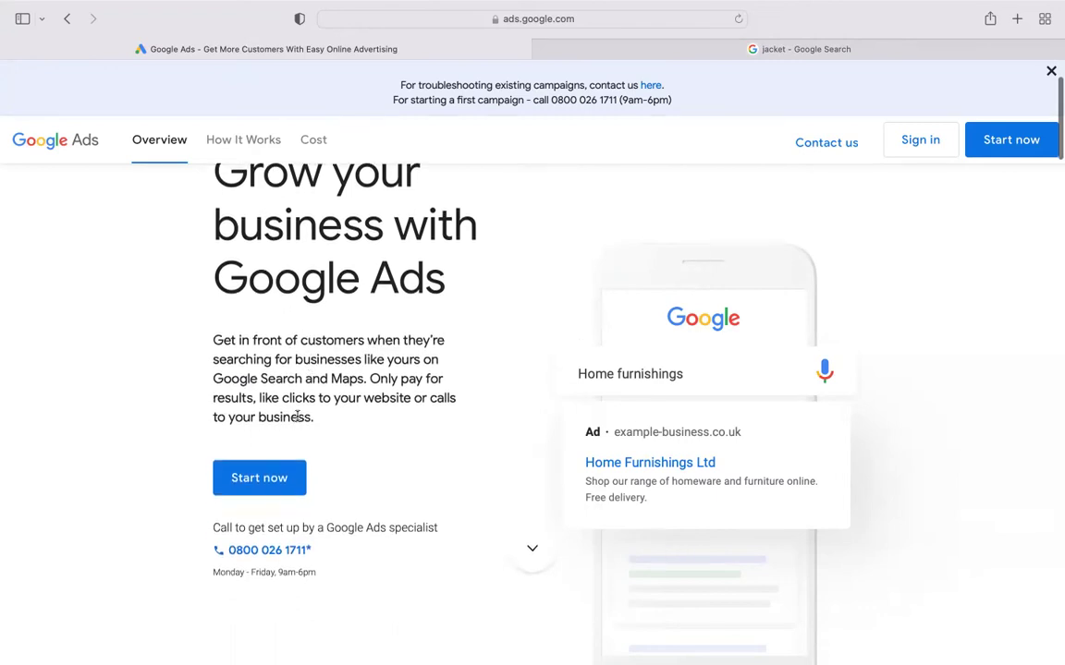
{"action": "left_click", "coordinate": [264, 488]}
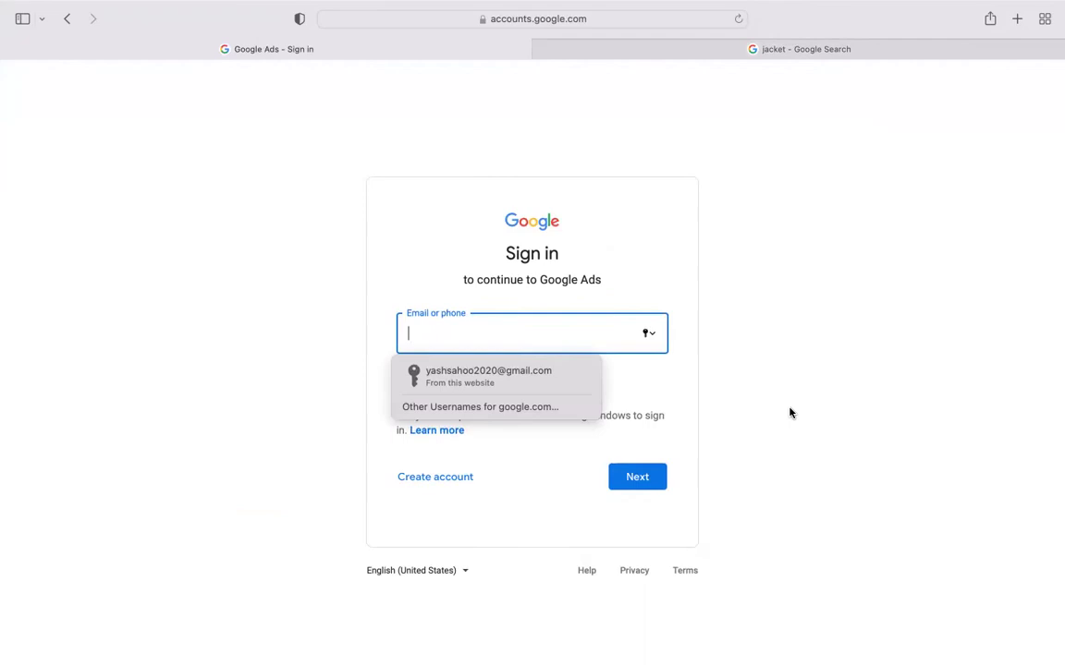
- Close the saved-login suggestion and choose to create a Google Account for personal use
{"action": "left_click", "coordinate": [714, 372]}
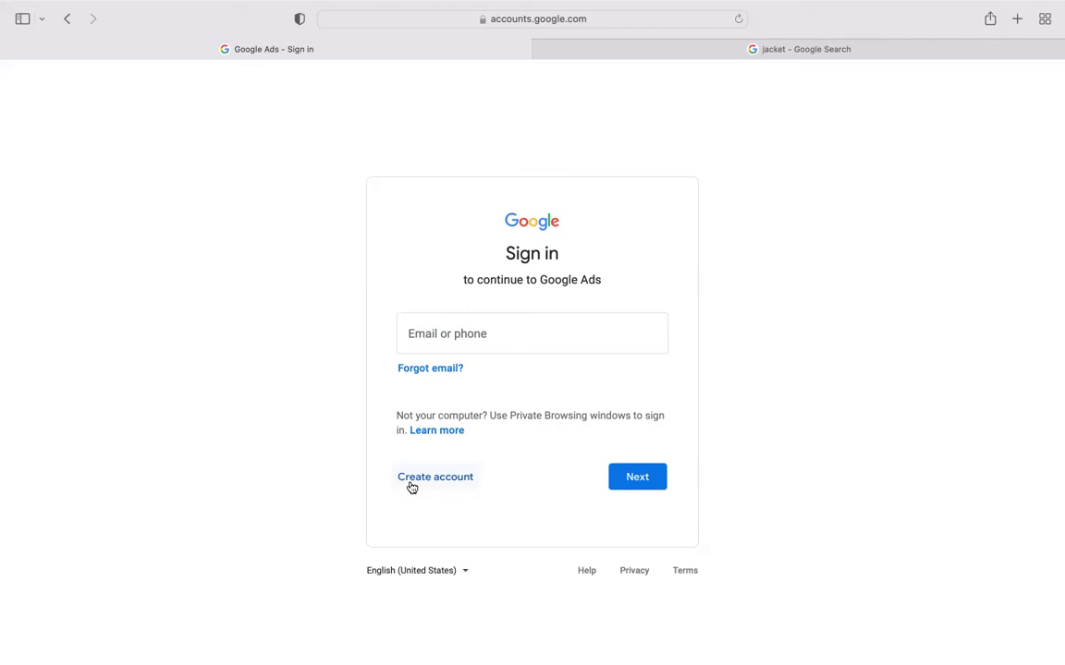
{"action": "left_click", "coordinate": [412, 487]}
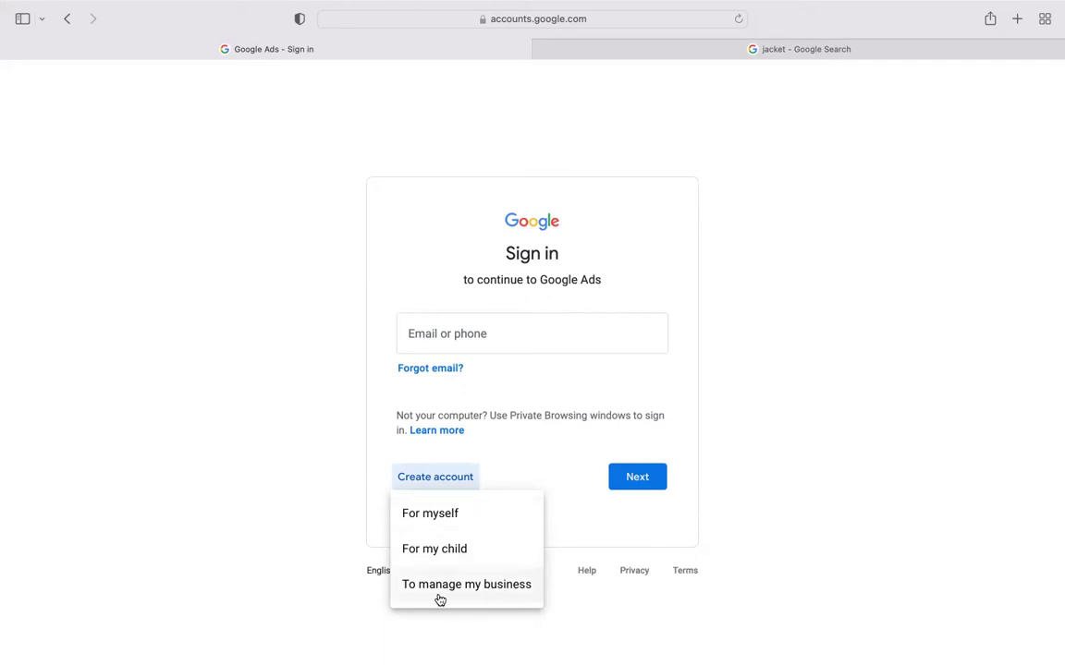
{"action": "left_click", "coordinate": [457, 512]}
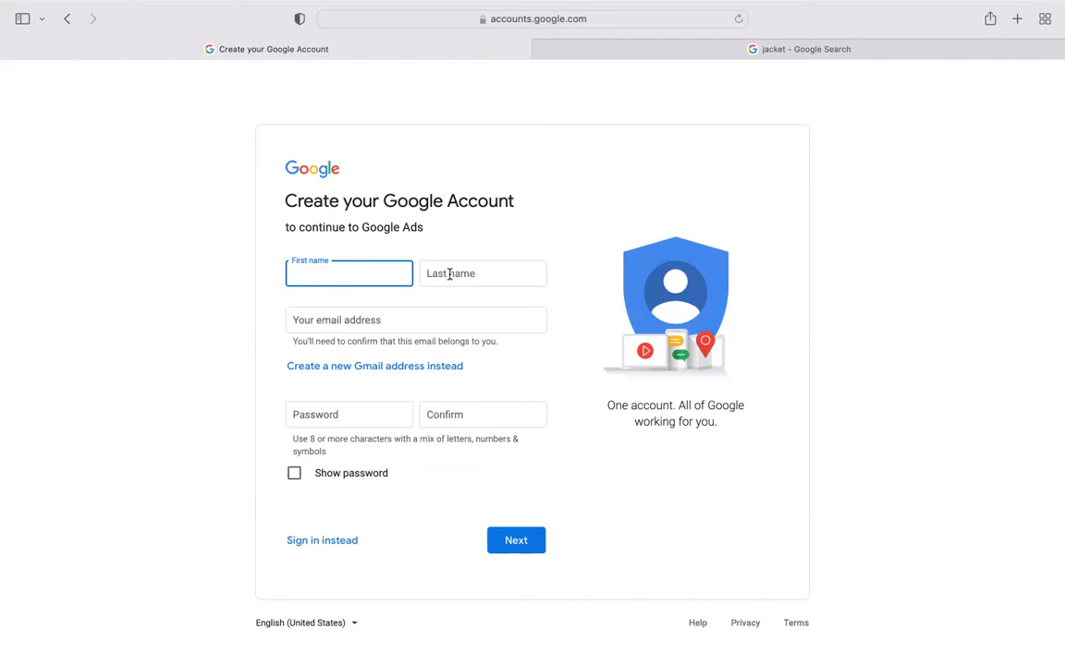
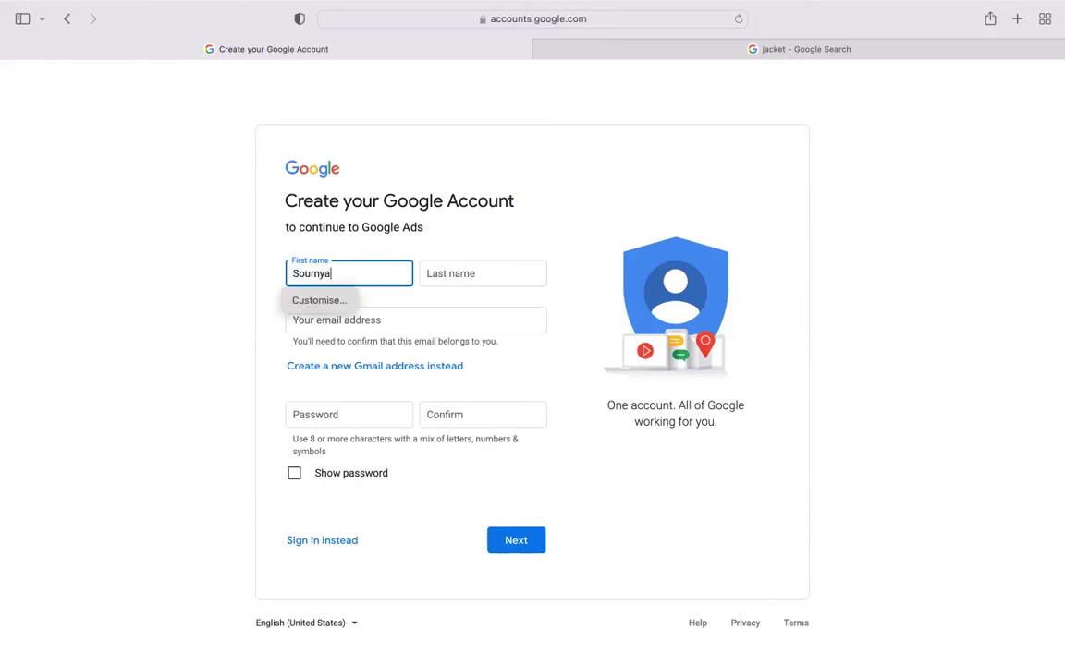
- Fill in the user's first and last name on the account form
{"action": "left_click", "coordinate": [494, 275]}
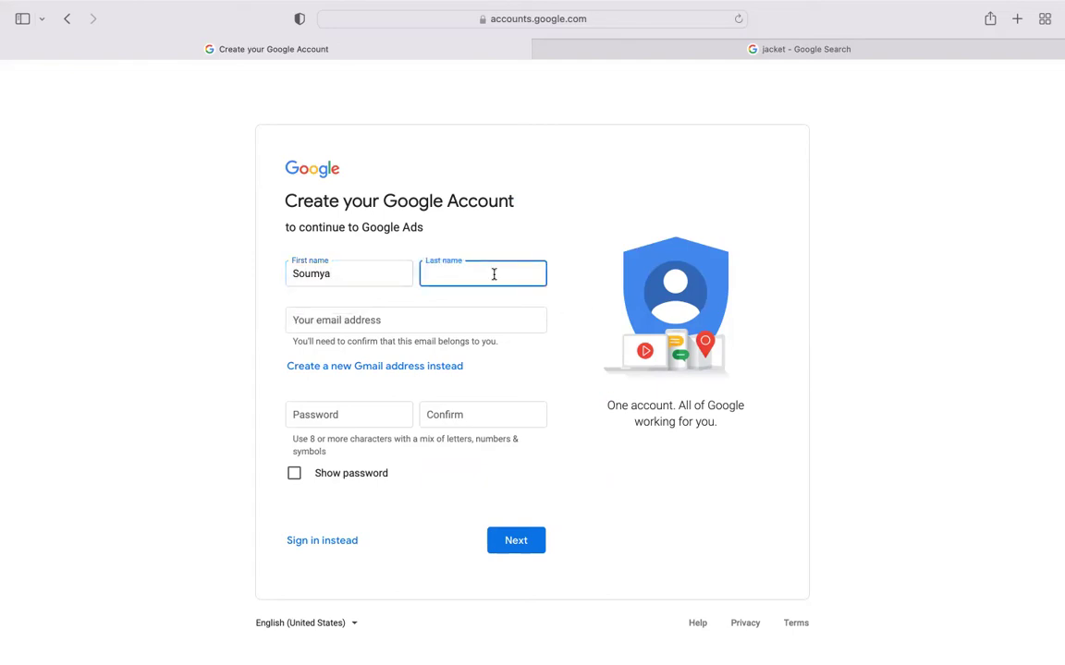
{"action": "left_click", "coordinate": [560, 361]}
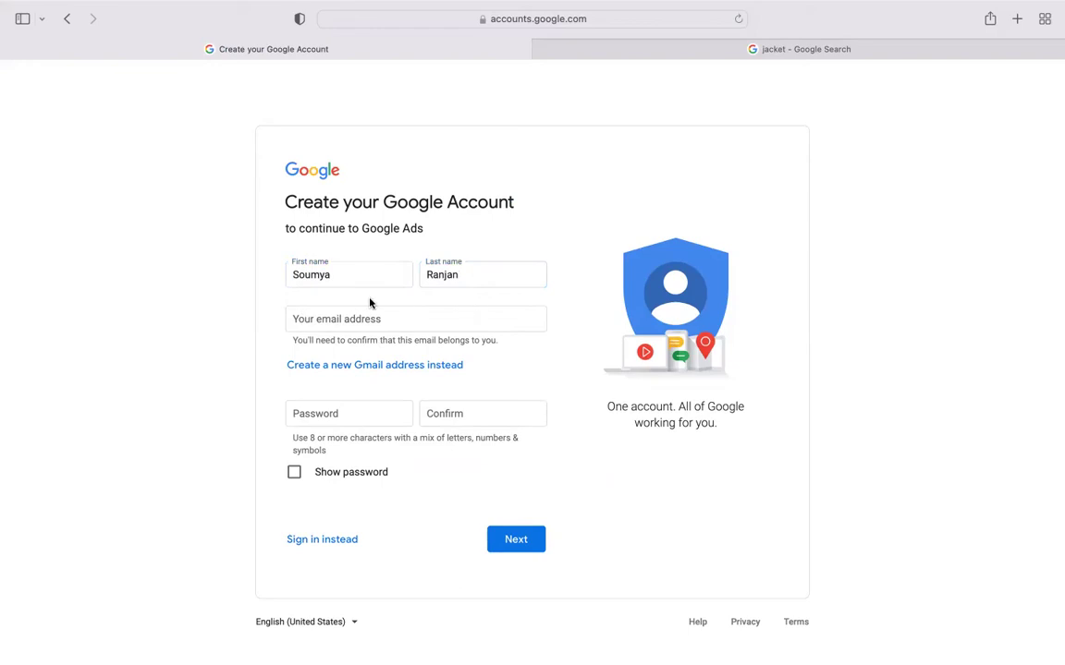
- Switch from using an existing email to creating a new Gmail address
{"action": "scroll", "coordinate": [485, 275], "scroll_direction": "down", "scroll_amount": 1}
{"action": "scroll", "coordinate": [485, 276], "scroll_direction": "up", "scroll_amount": 1}
{"action": "left_click", "coordinate": [348, 320]}
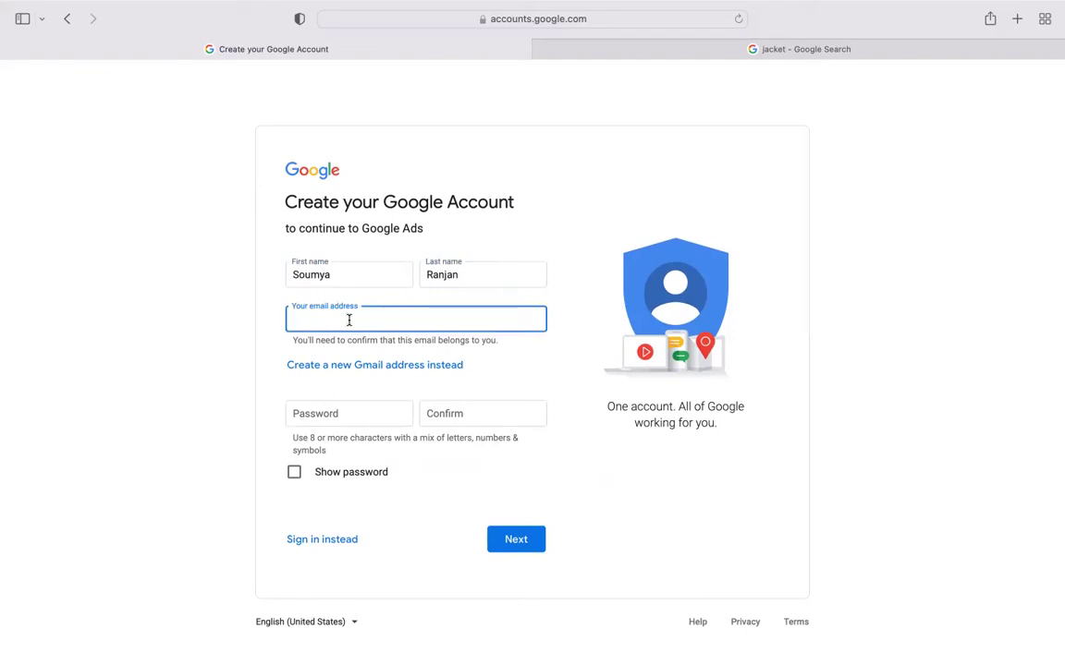
{"action": "left_click", "coordinate": [542, 374]}
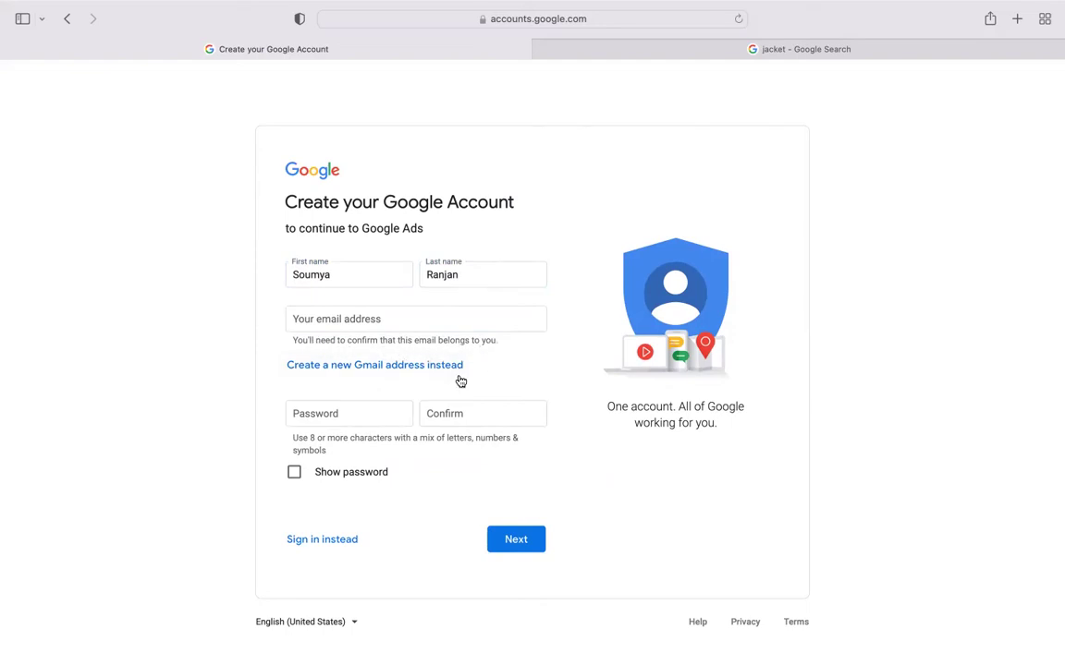
{"action": "left_click", "coordinate": [352, 369]}
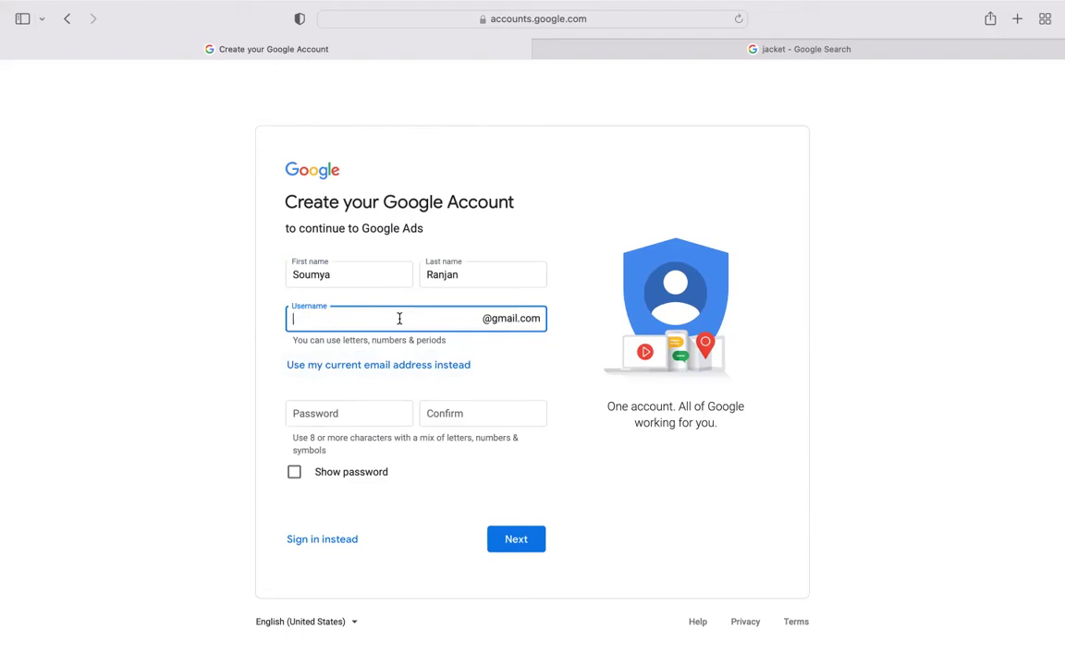
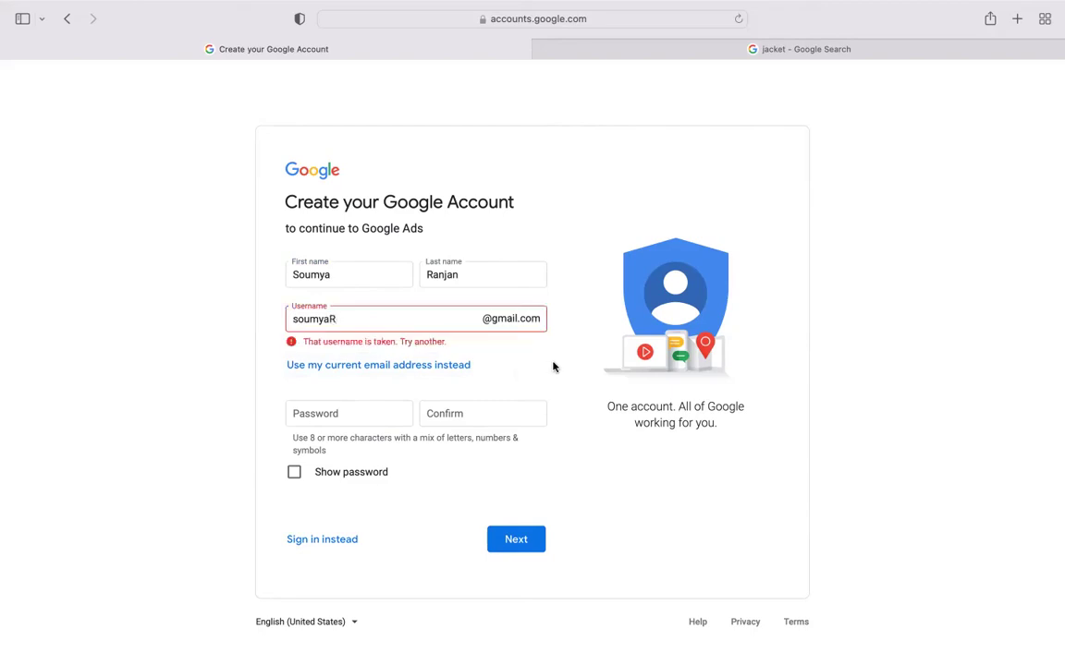
- Pick an available Gmail username, set the account password, submit, and decline saving the password
{"action": "left_click", "coordinate": [330, 319]}
{"action": "key", "text": "BackSpace"}
{"action": "key", "text": "BackSpace"}
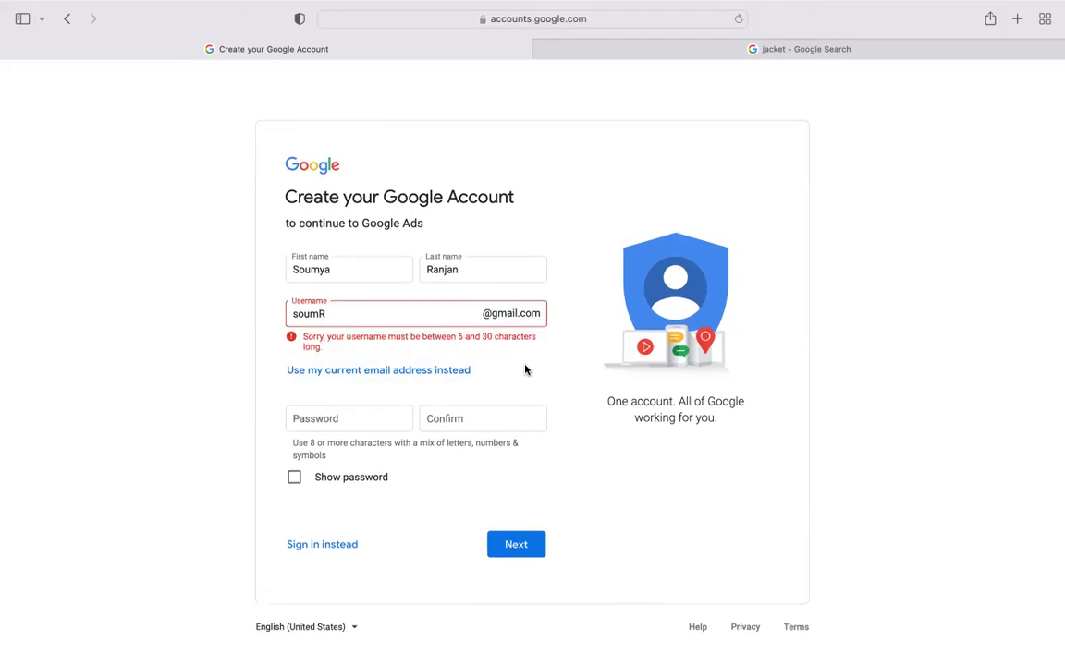
{"action": "left_click", "coordinate": [378, 311]}
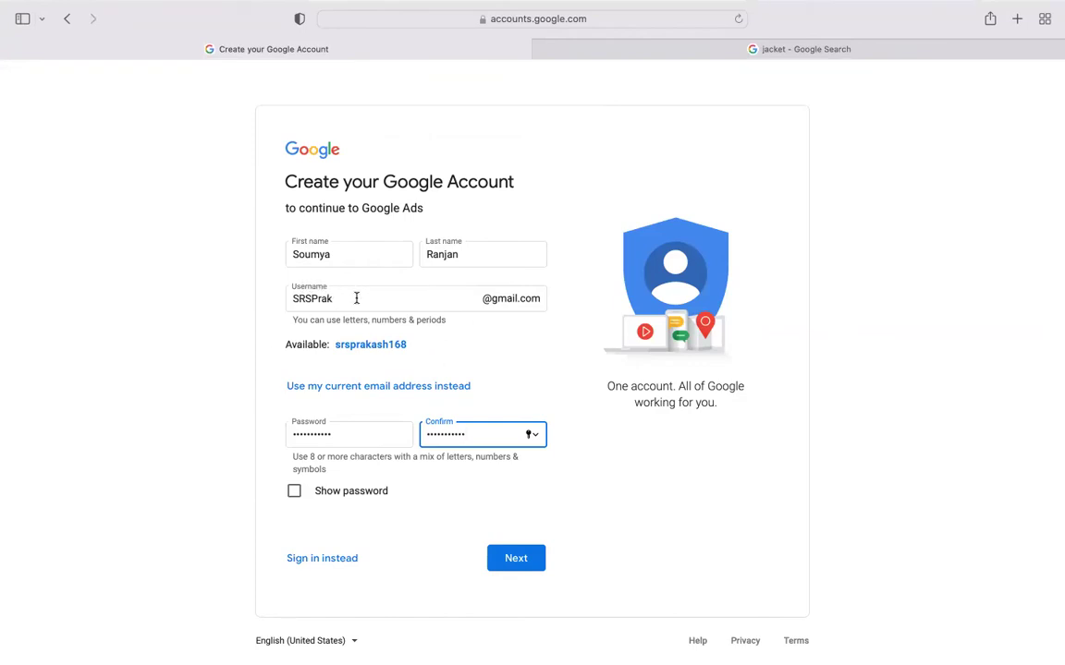
{"action": "left_click", "coordinate": [514, 558]}
{"action": "left_click", "coordinate": [535, 413]}
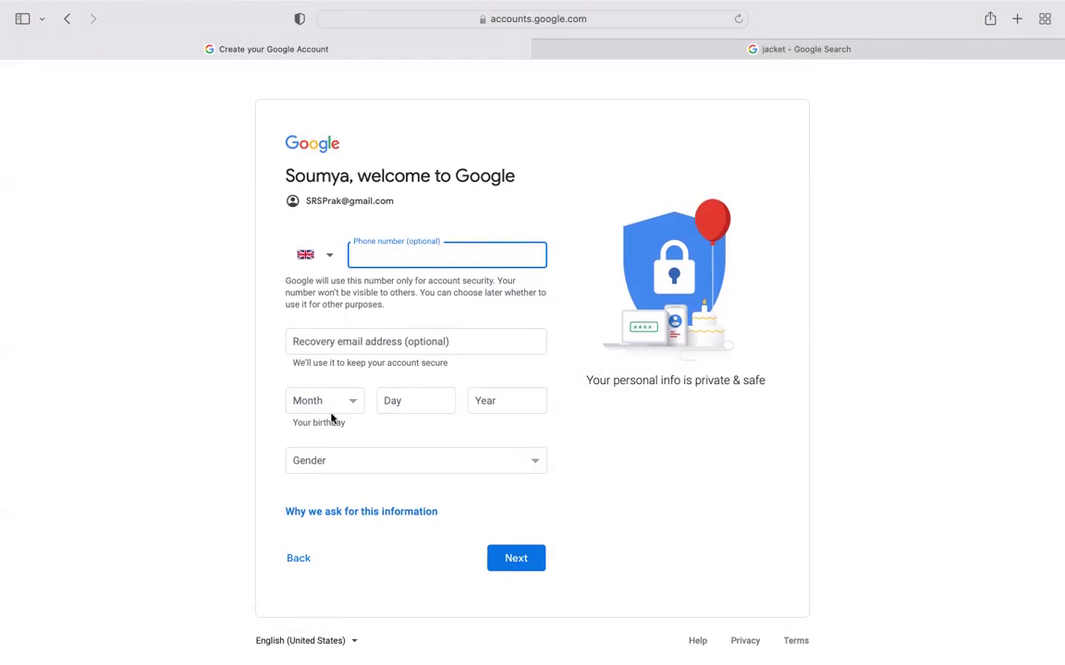
{"action": "left_click", "coordinate": [516, 558]}
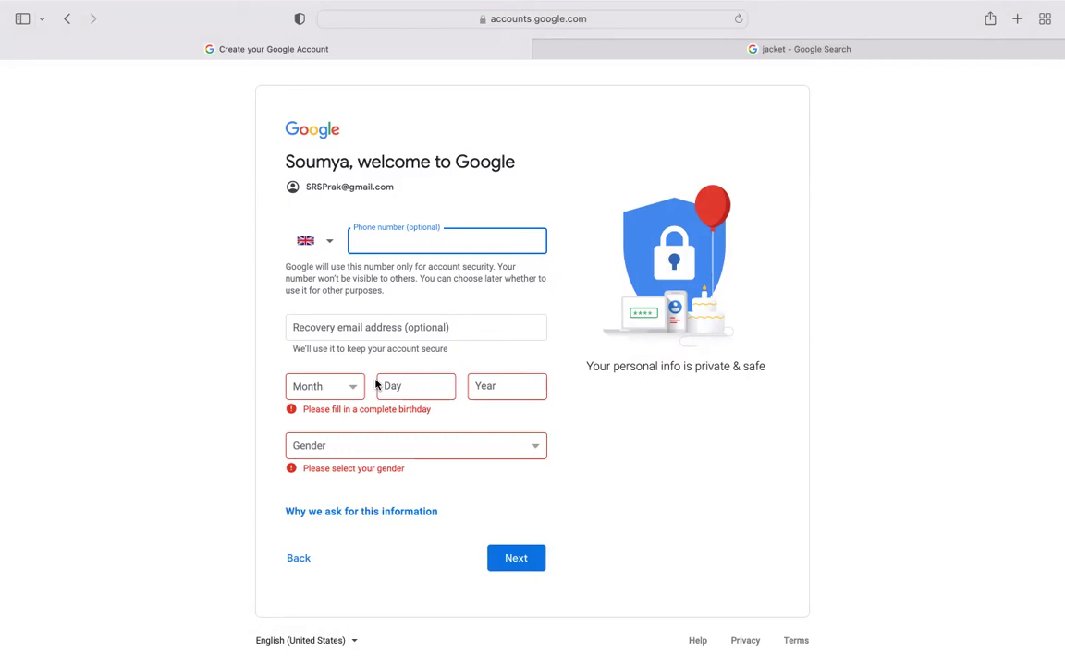
{"action": "left_click", "coordinate": [484, 386]}
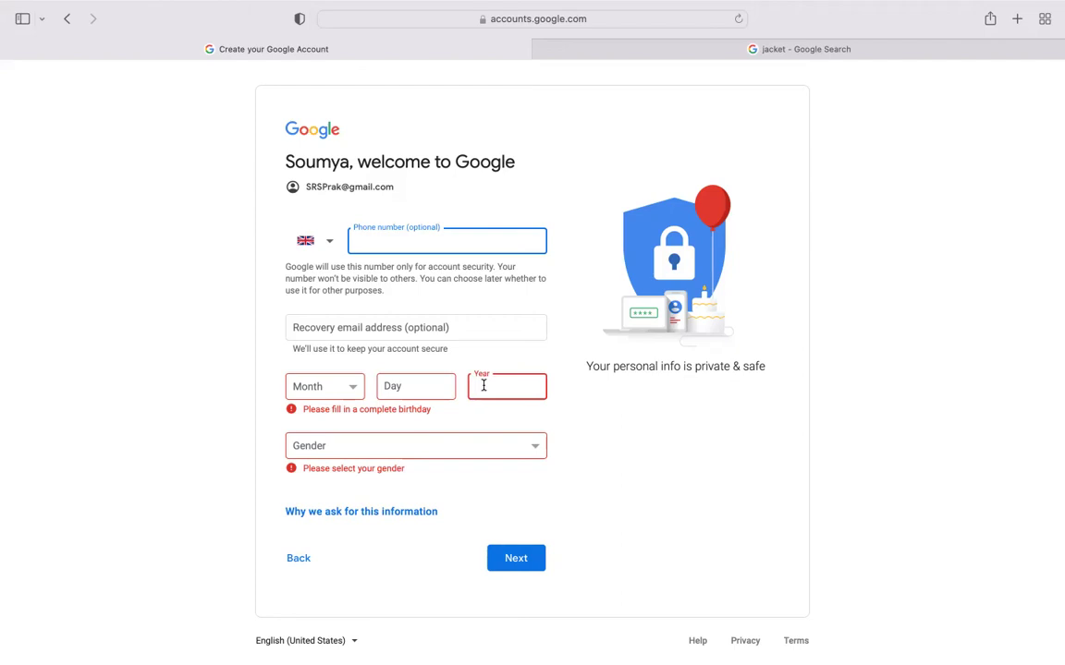
{"action": "left_click", "coordinate": [426, 385]}
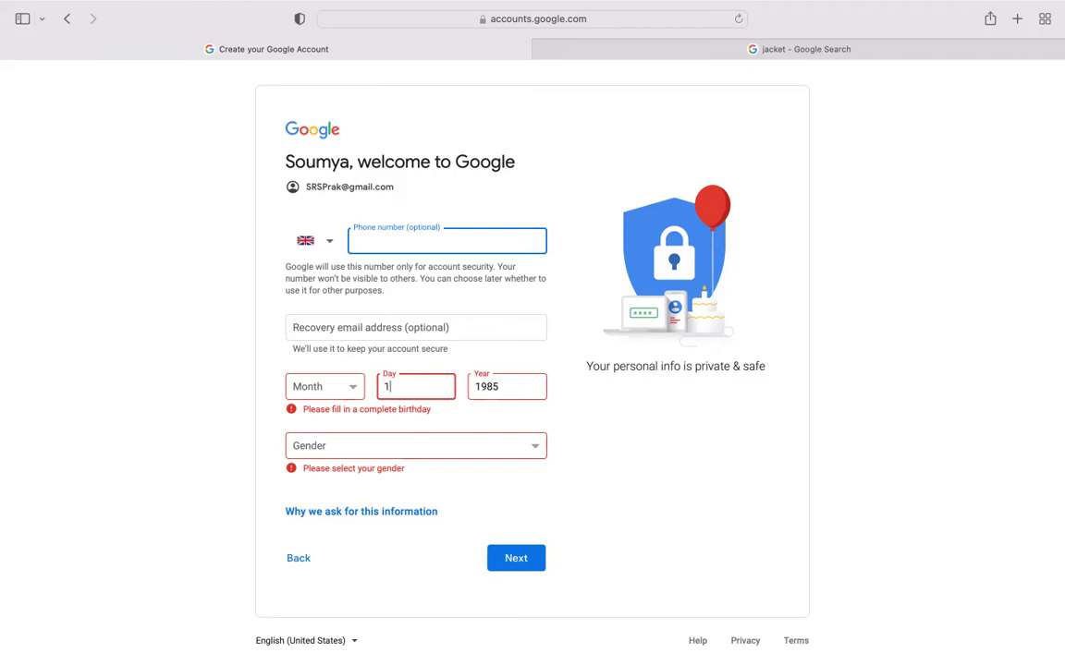
{"action": "left_click", "coordinate": [300, 387]}
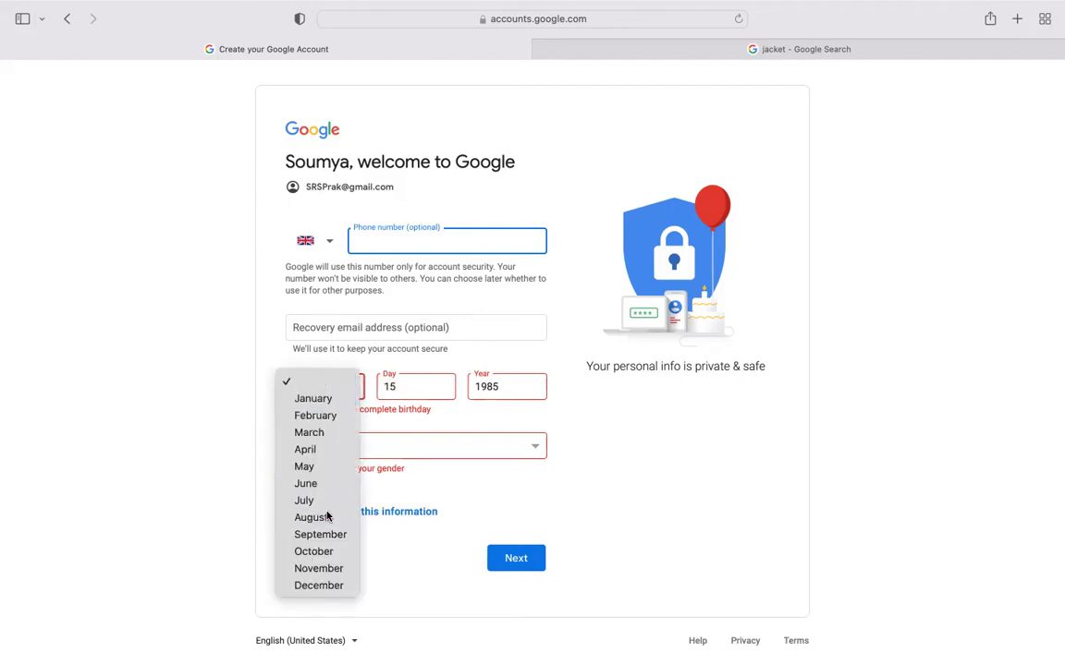
{"action": "left_click", "coordinate": [298, 516]}
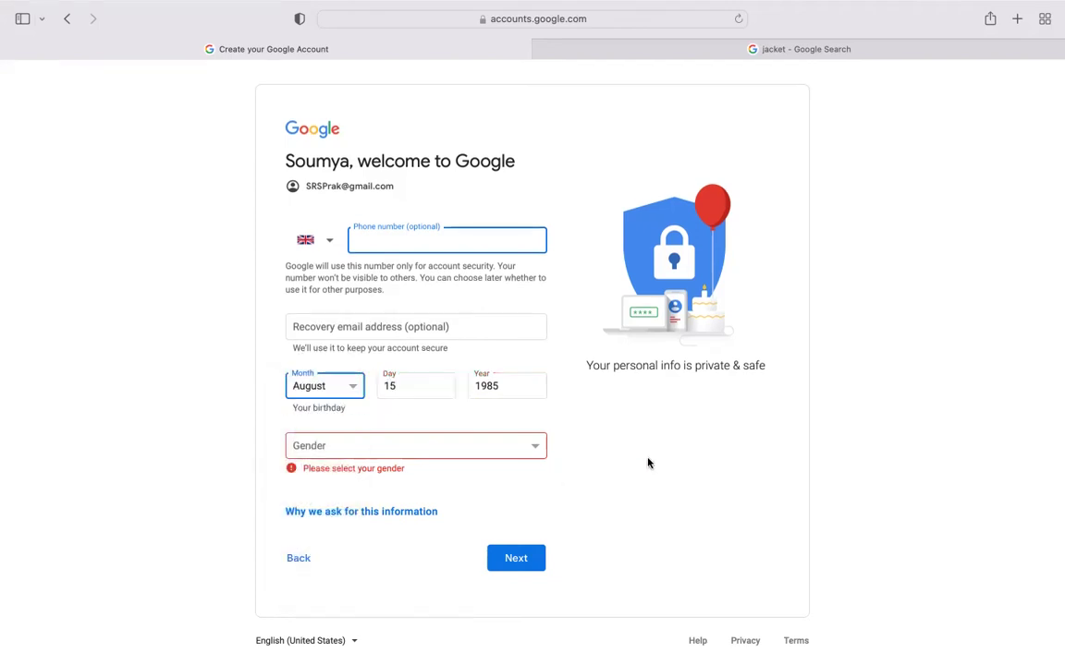
{"action": "left_click", "coordinate": [521, 448]}
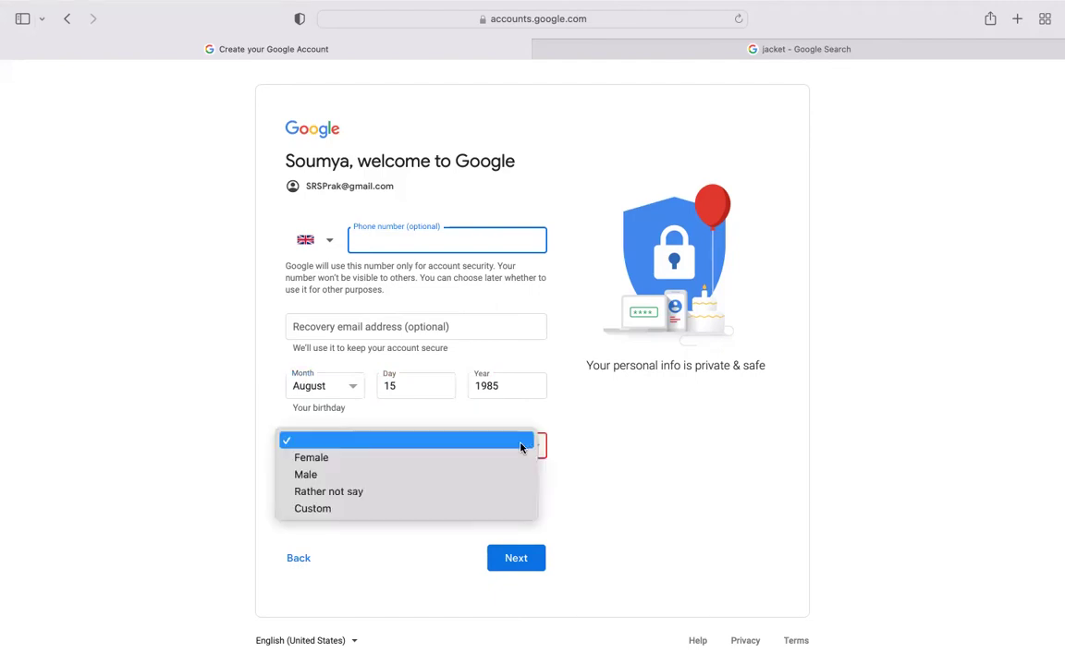
{"action": "left_click", "coordinate": [467, 475]}
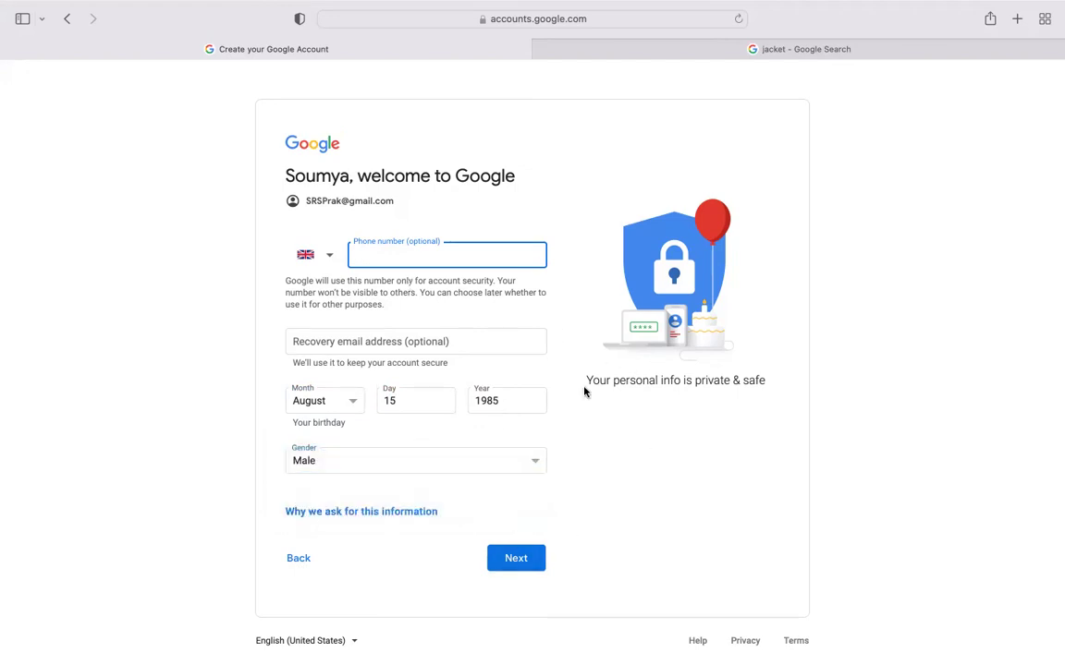
{"action": "left_click", "coordinate": [514, 564]}
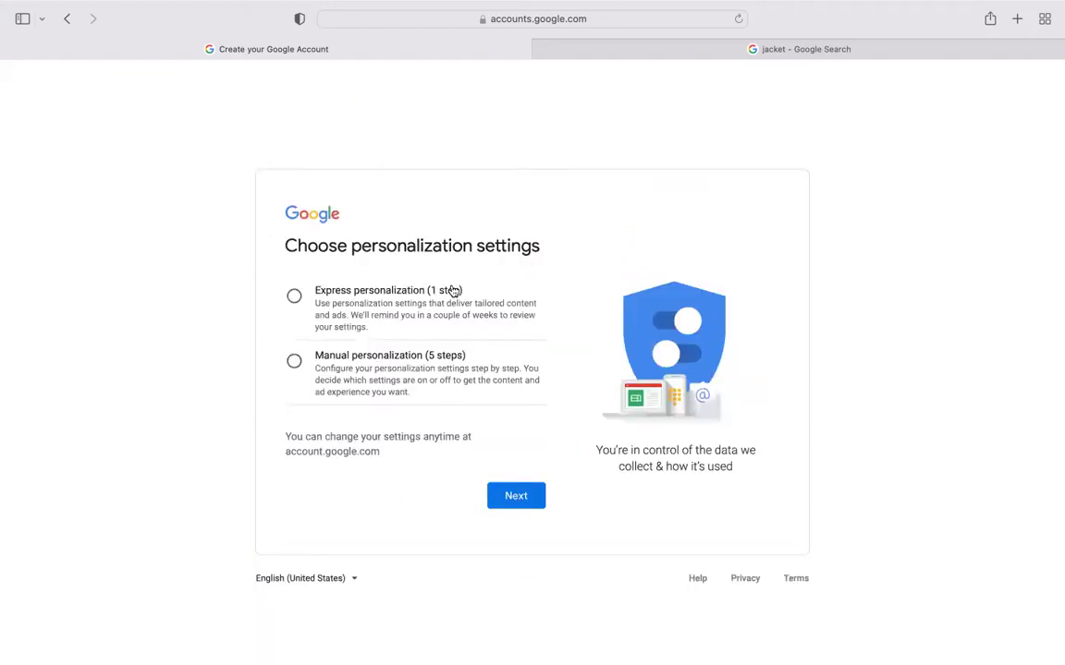
- Choose express personalization, confirm the settings, and accept the Privacy and Terms
{"action": "left_click", "coordinate": [294, 296]}
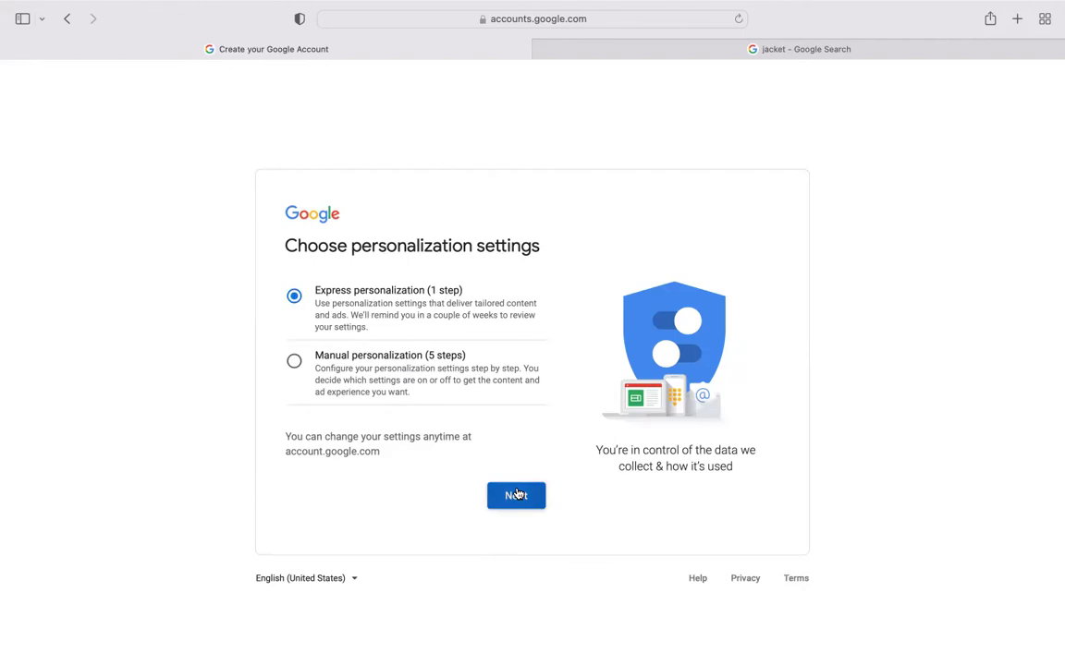
{"action": "left_click", "coordinate": [516, 495]}
{"action": "scroll", "coordinate": [517, 493], "scroll_direction": "down", "scroll_amount": 8}
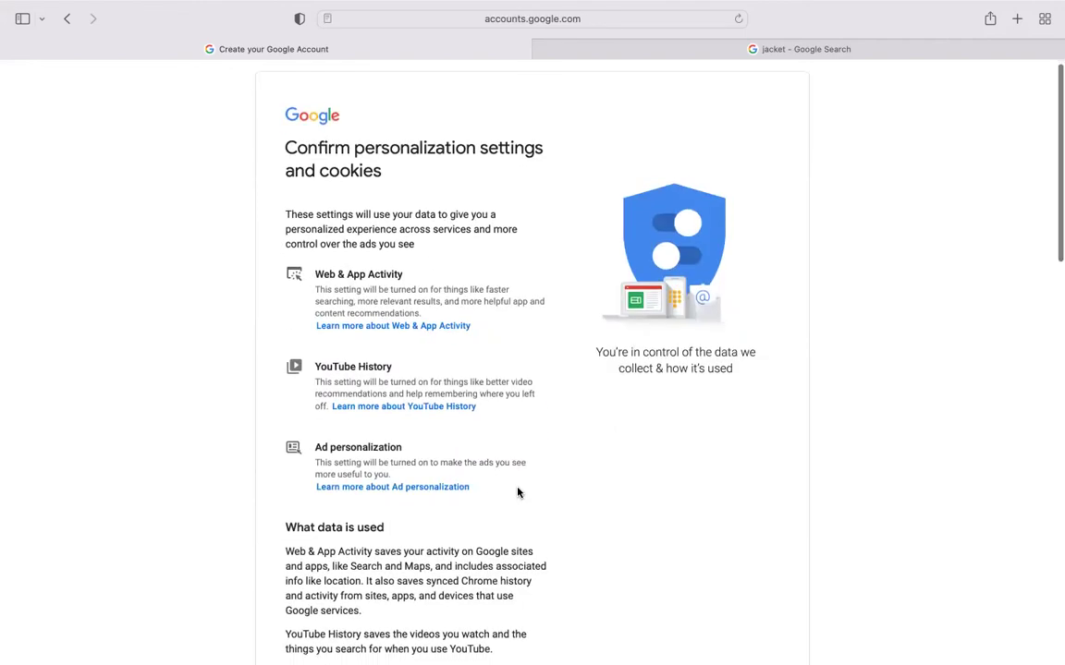
{"action": "scroll", "coordinate": [518, 493], "scroll_direction": "down", "scroll_amount": 20}
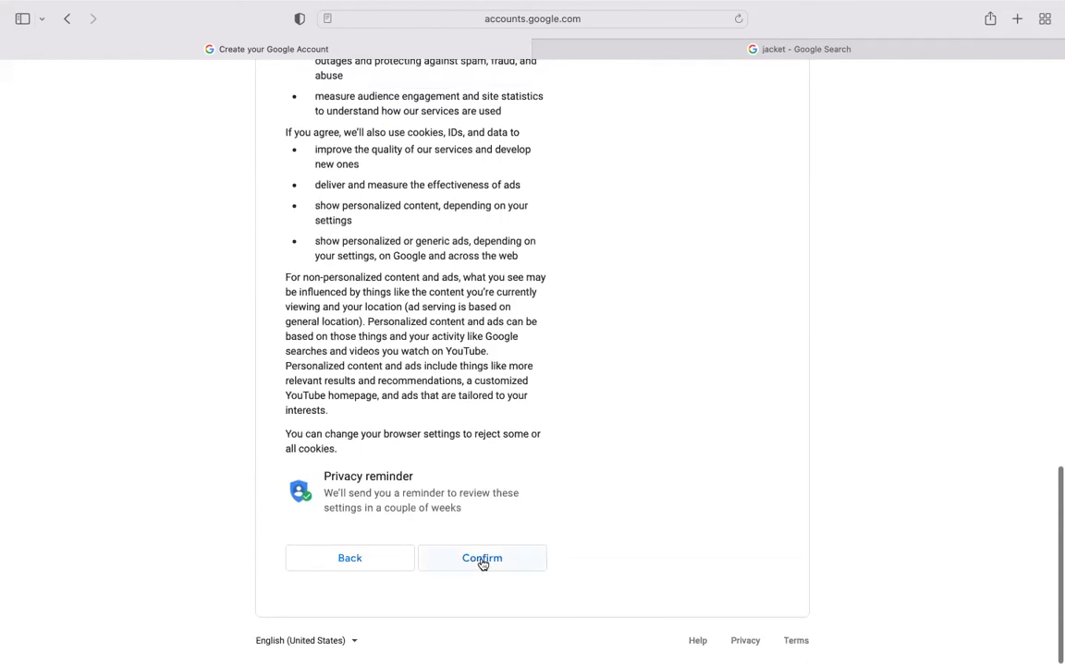
{"action": "left_click", "coordinate": [482, 559]}
{"action": "scroll", "coordinate": [480, 560], "scroll_direction": "down", "scroll_amount": 5}
{"action": "left_click", "coordinate": [509, 562]}
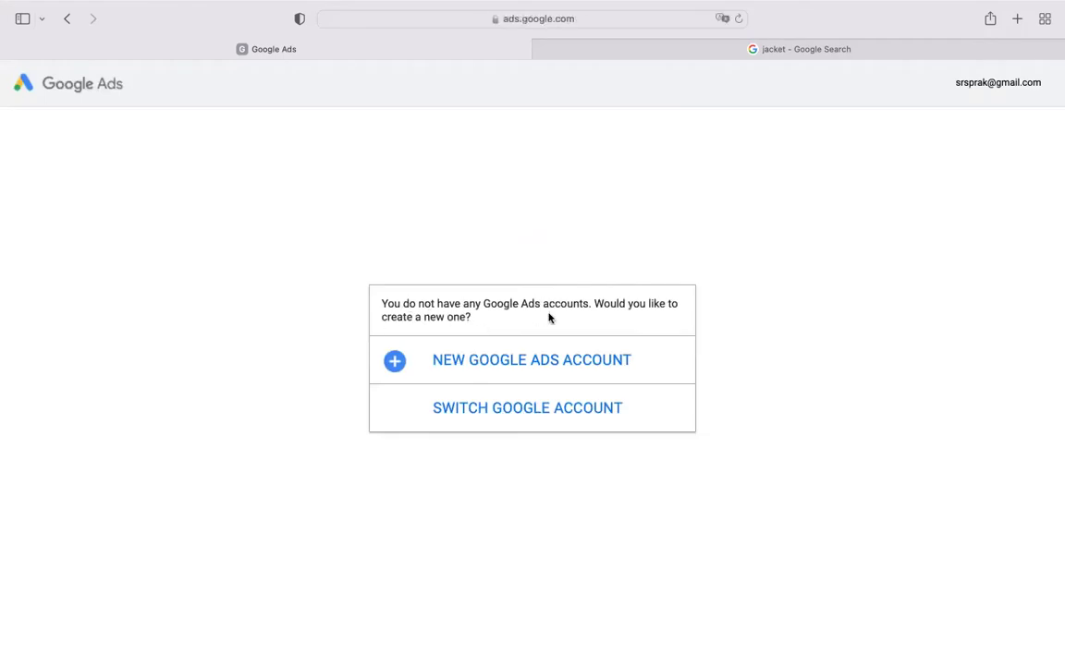
- Start a new Google Ads account and look over the campaign goal page
{"action": "left_click", "coordinate": [519, 368]}
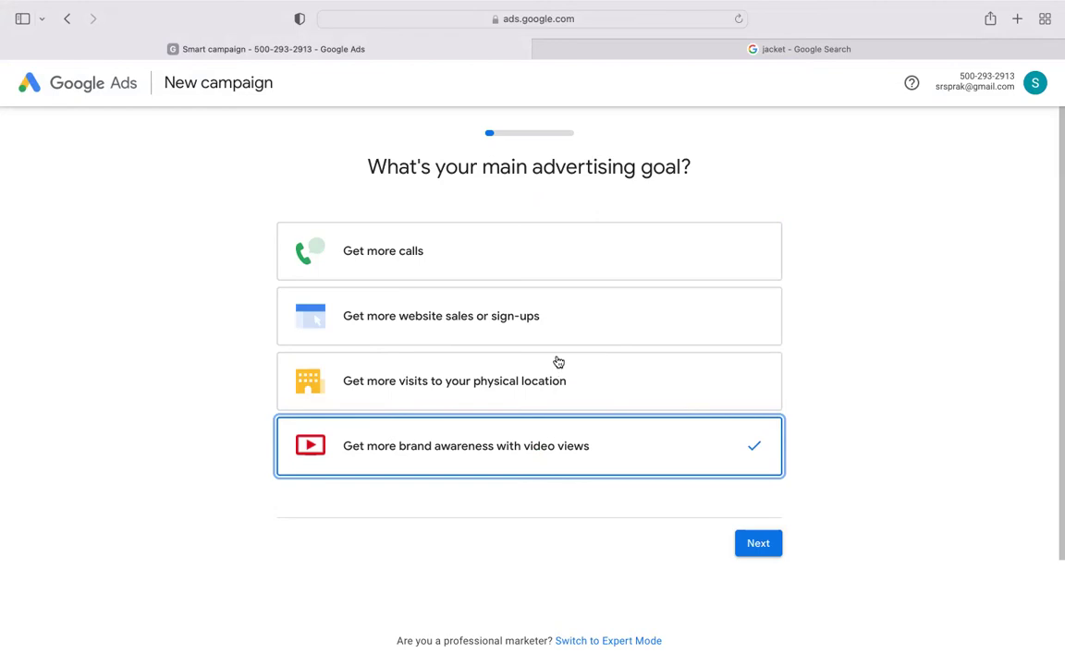
{"action": "scroll", "coordinate": [553, 362], "scroll_direction": "down", "scroll_amount": 2}
{"action": "scroll", "coordinate": [554, 361], "scroll_direction": "up", "scroll_amount": 2}
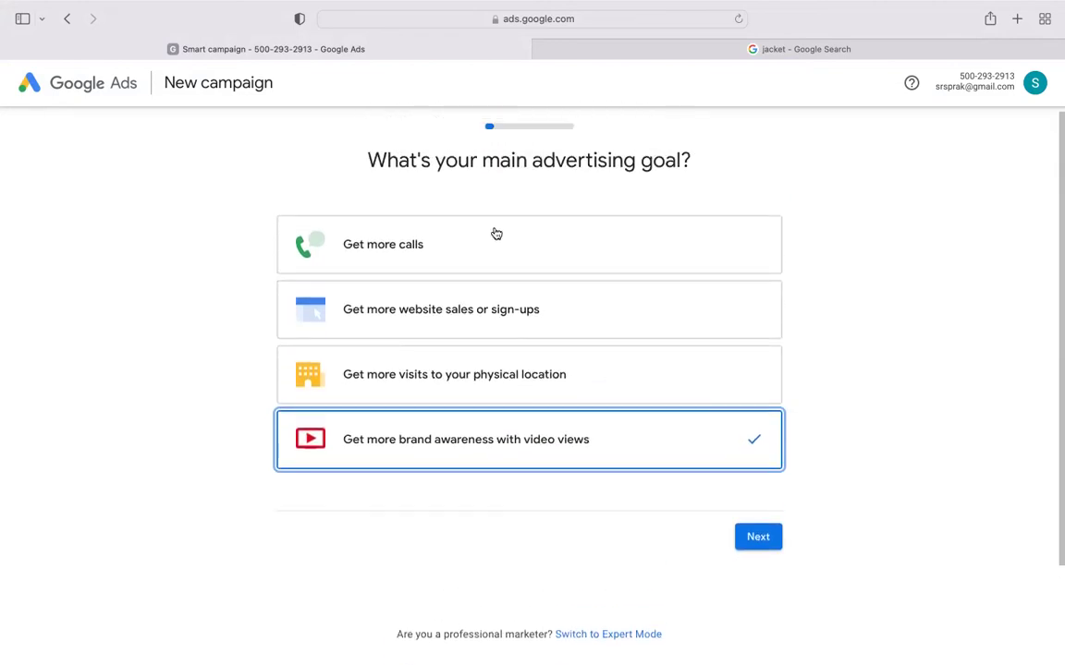
{"action": "scroll", "coordinate": [498, 236], "scroll_direction": "down", "scroll_amount": 3}
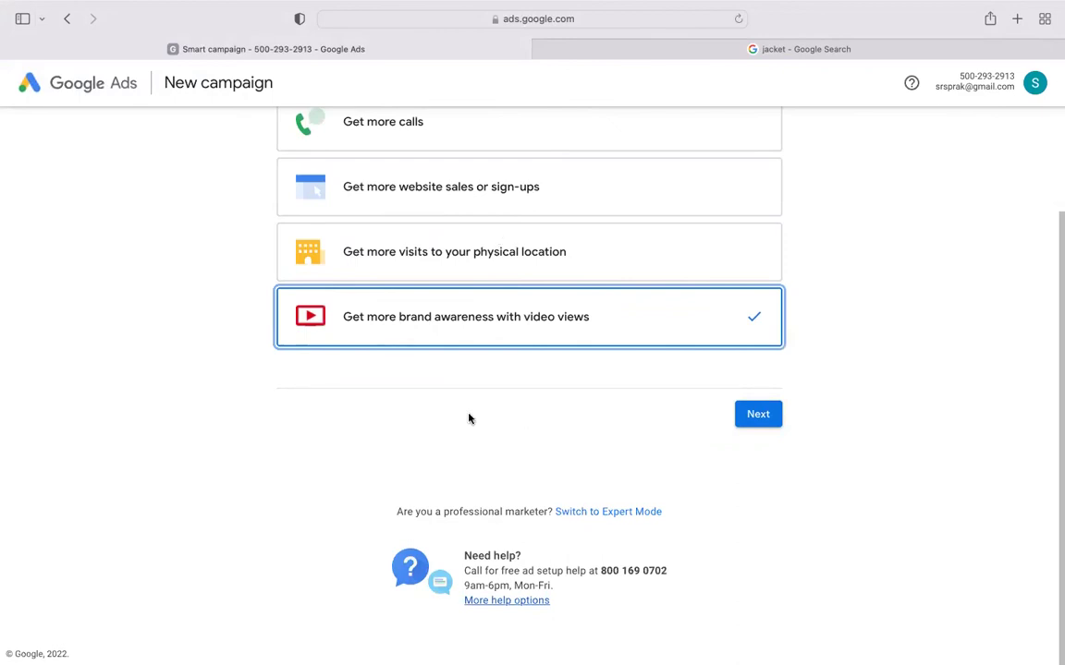
{"action": "scroll", "coordinate": [530, 330], "scroll_direction": "up", "scroll_amount": 1}
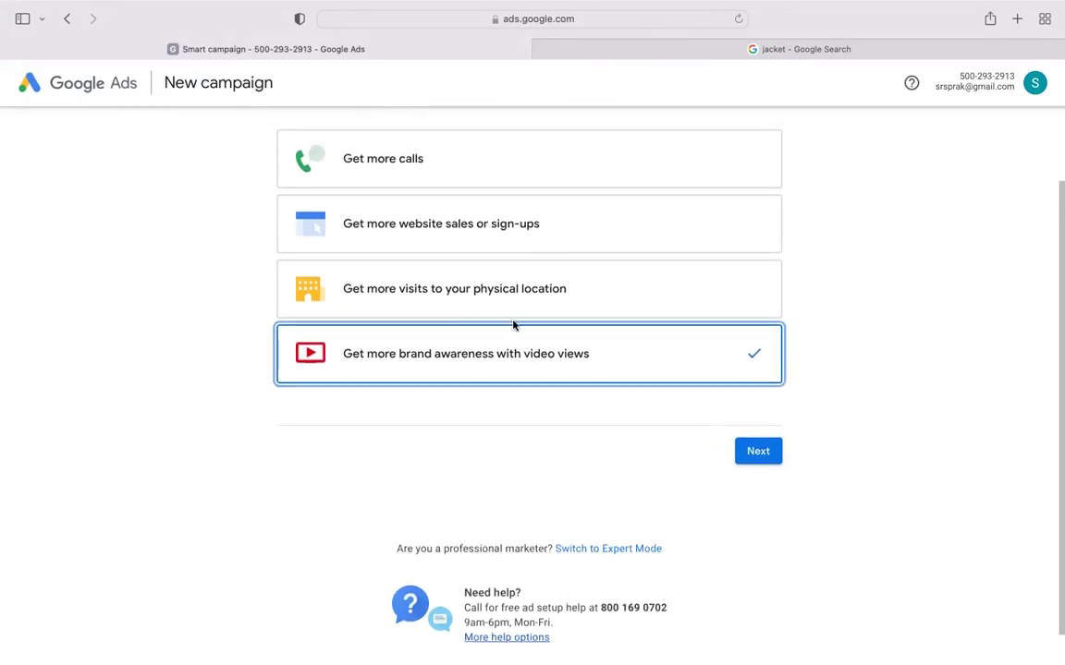
{"action": "scroll", "coordinate": [485, 286], "scroll_direction": "up", "scroll_amount": 1}
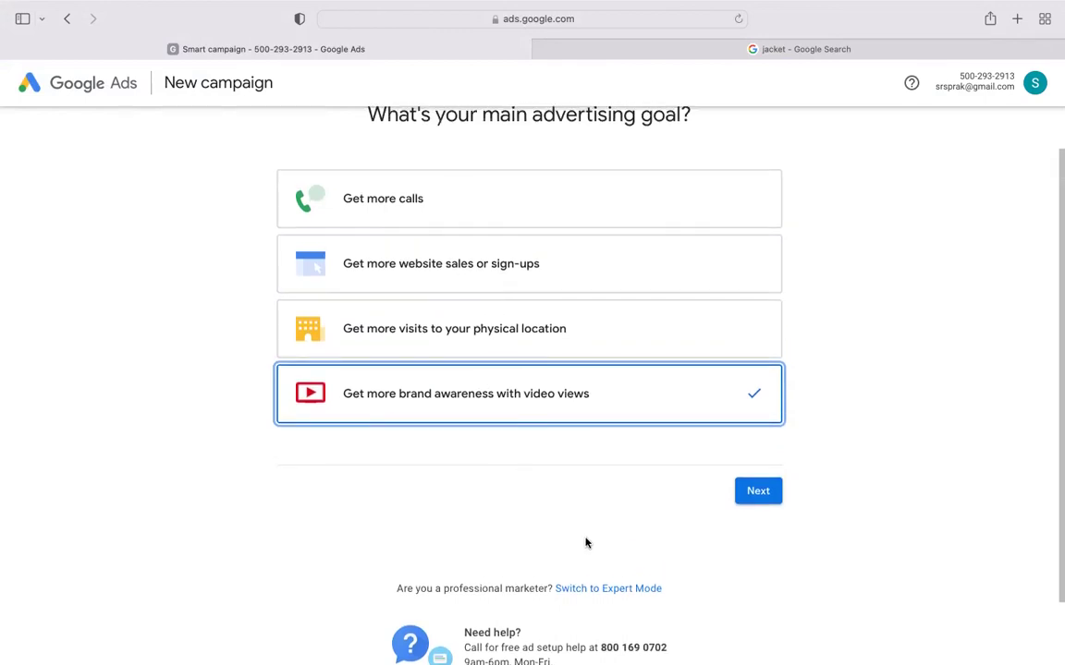
- Switch campaign setup to Expert Mode to see the full list of campaign goals
{"action": "left_click", "coordinate": [610, 589]}
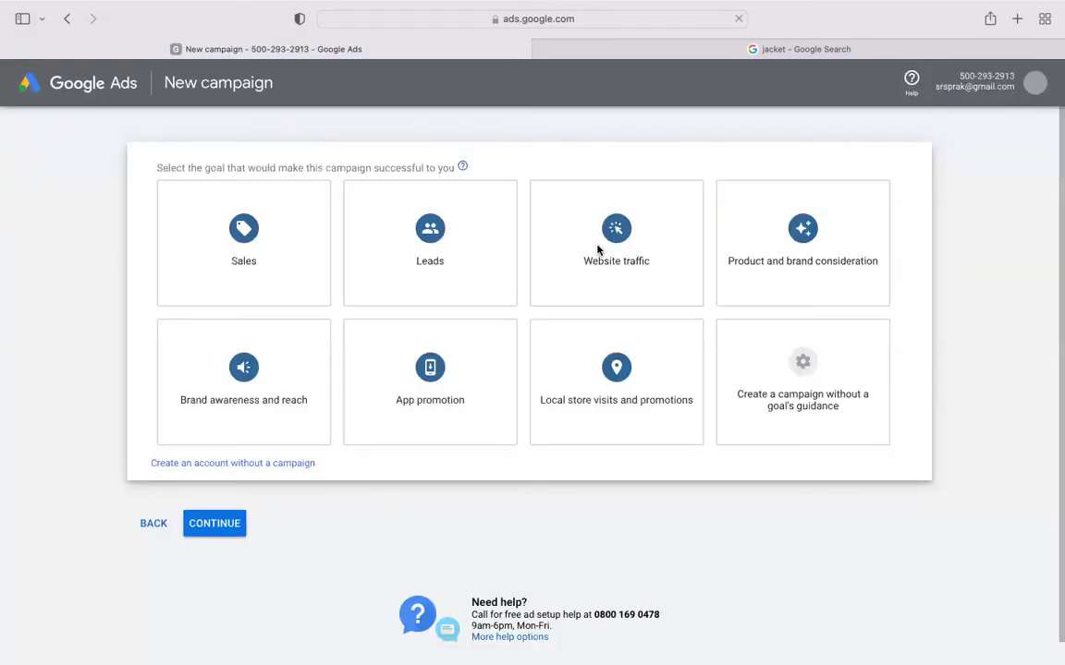
{"action": "left_click", "coordinate": [592, 244]}
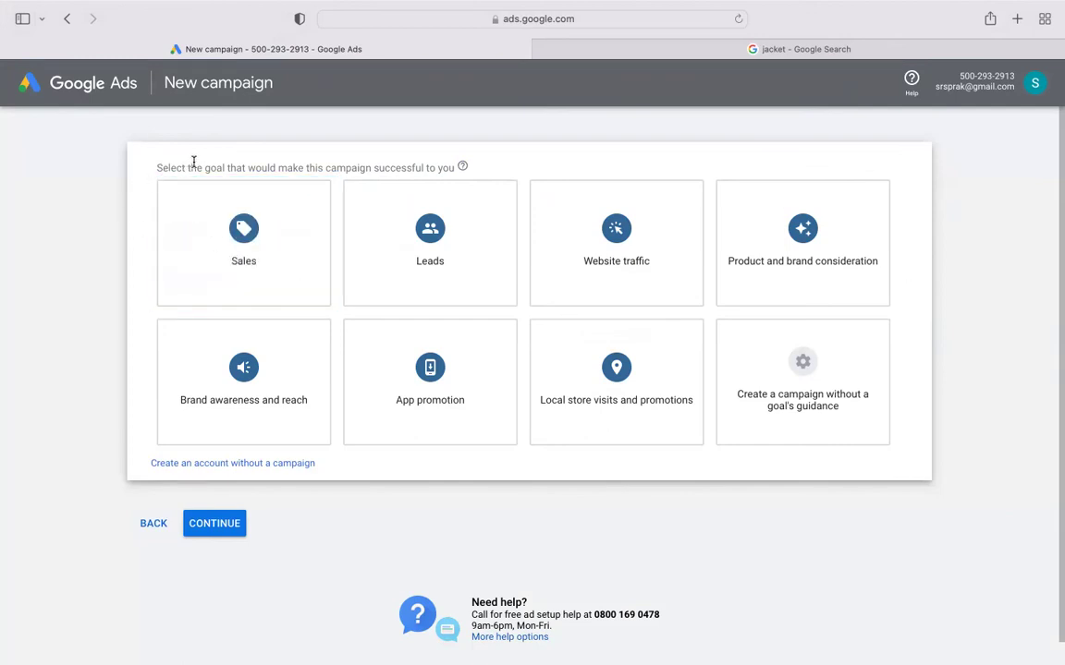
{"action": "left_click_drag", "start_coordinate": [202, 163], "coordinate": [441, 177]}
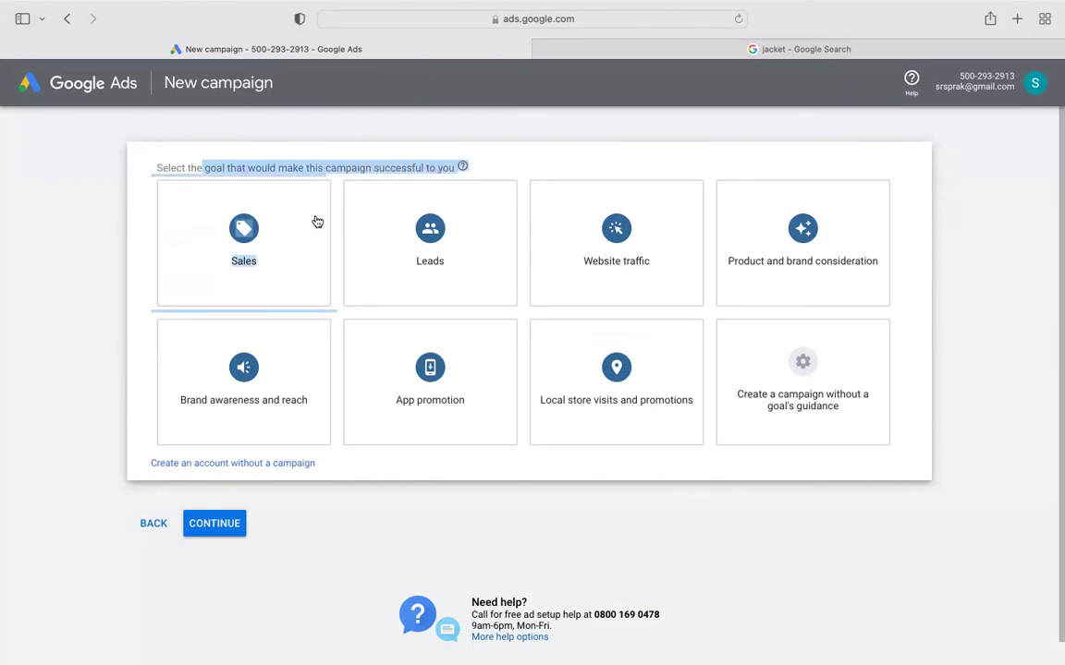
{"action": "left_click", "coordinate": [130, 314]}
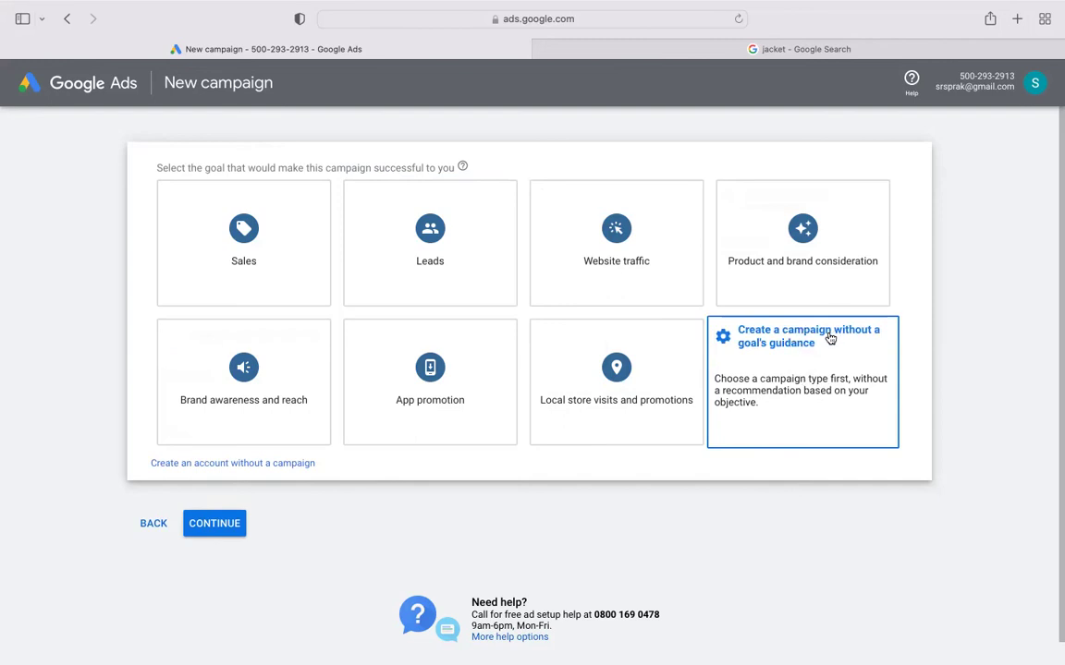
- Pick 'Create a campaign without a goal's guidance' and review the Search, Display, Video, App and Smart campaign types
{"action": "left_click", "coordinate": [830, 339]}
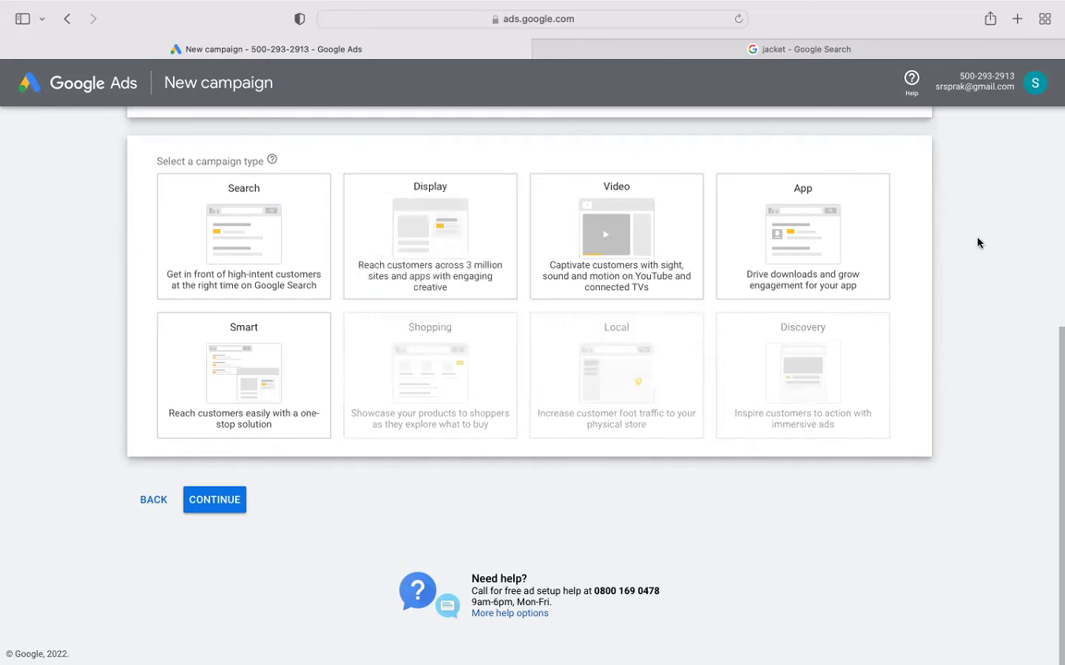
{"action": "scroll", "coordinate": [977, 240], "scroll_direction": "up", "scroll_amount": 5}
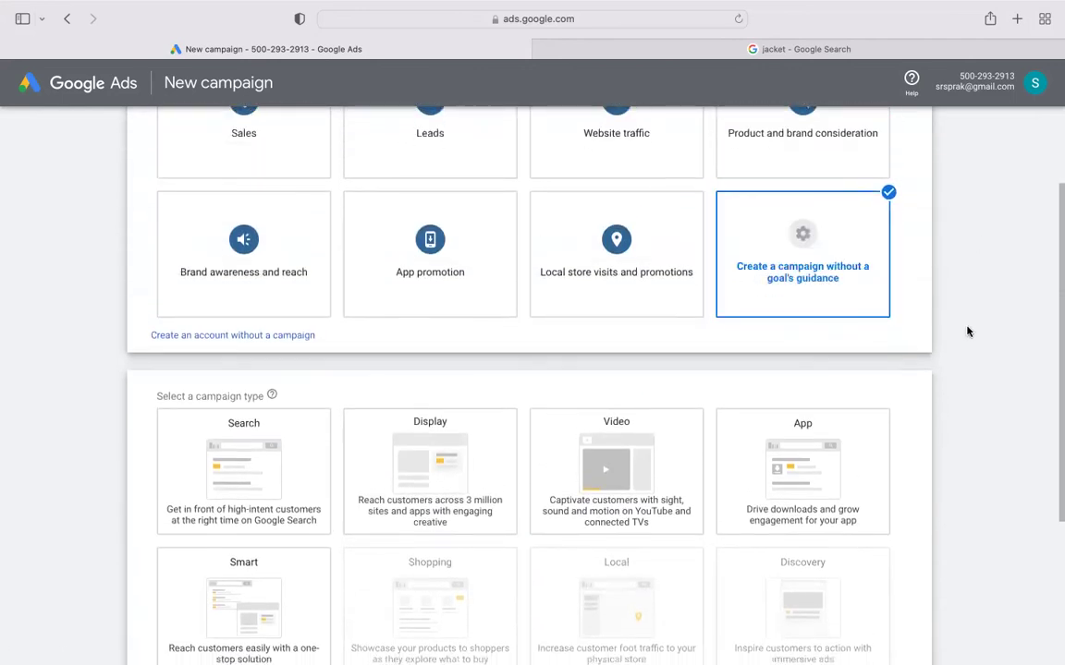
{"action": "scroll", "coordinate": [967, 330], "scroll_direction": "down", "scroll_amount": 4}
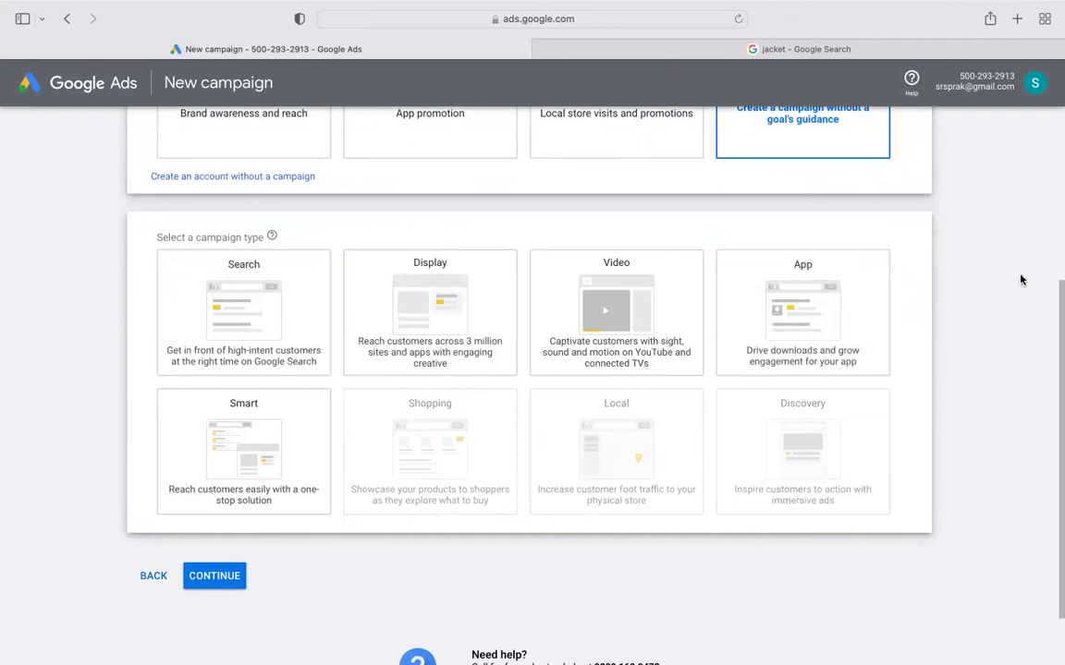
{"action": "left_click", "coordinate": [231, 288]}
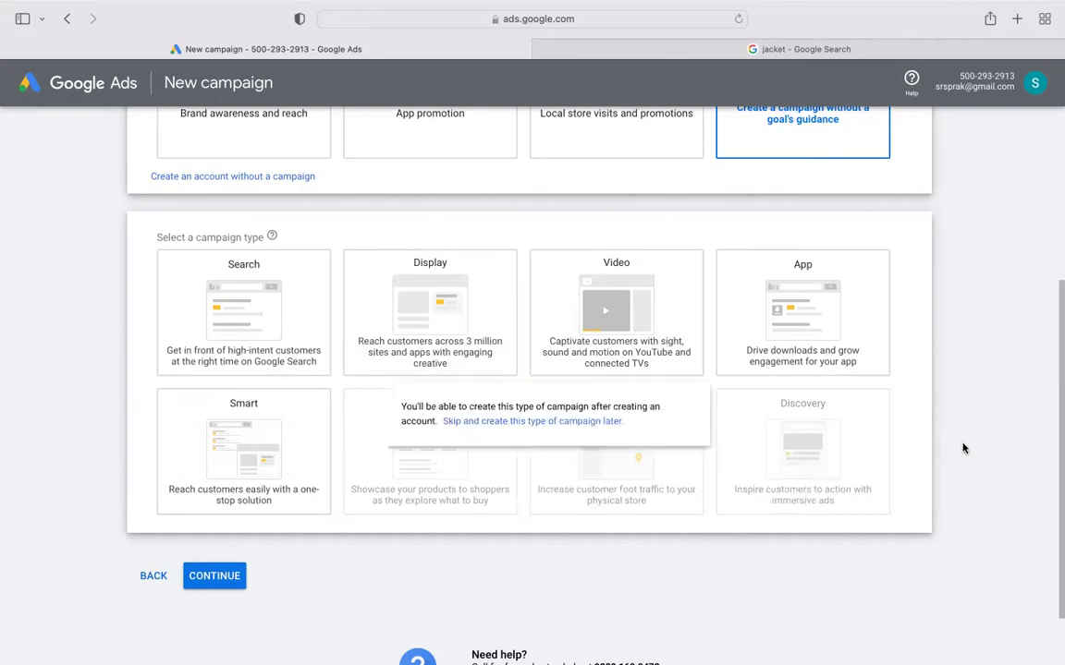
{"action": "scroll", "coordinate": [931, 466], "scroll_direction": "down", "scroll_amount": 2}
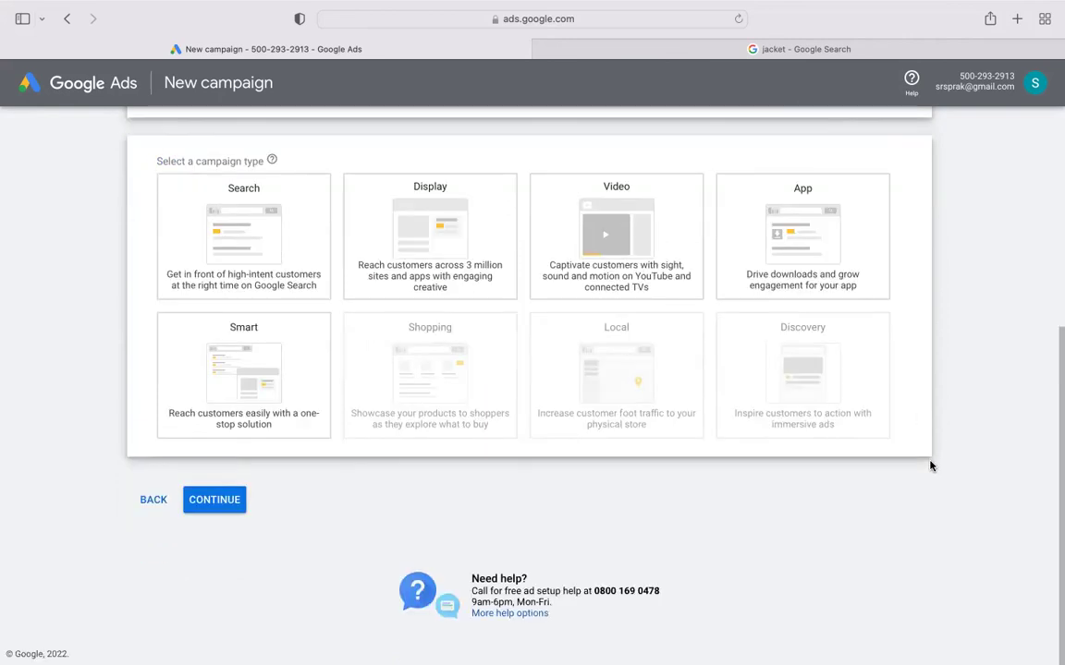
{"action": "scroll", "coordinate": [931, 465], "scroll_direction": "up", "scroll_amount": 5}
{"action": "scroll", "coordinate": [931, 466], "scroll_direction": "down", "scroll_amount": 5}
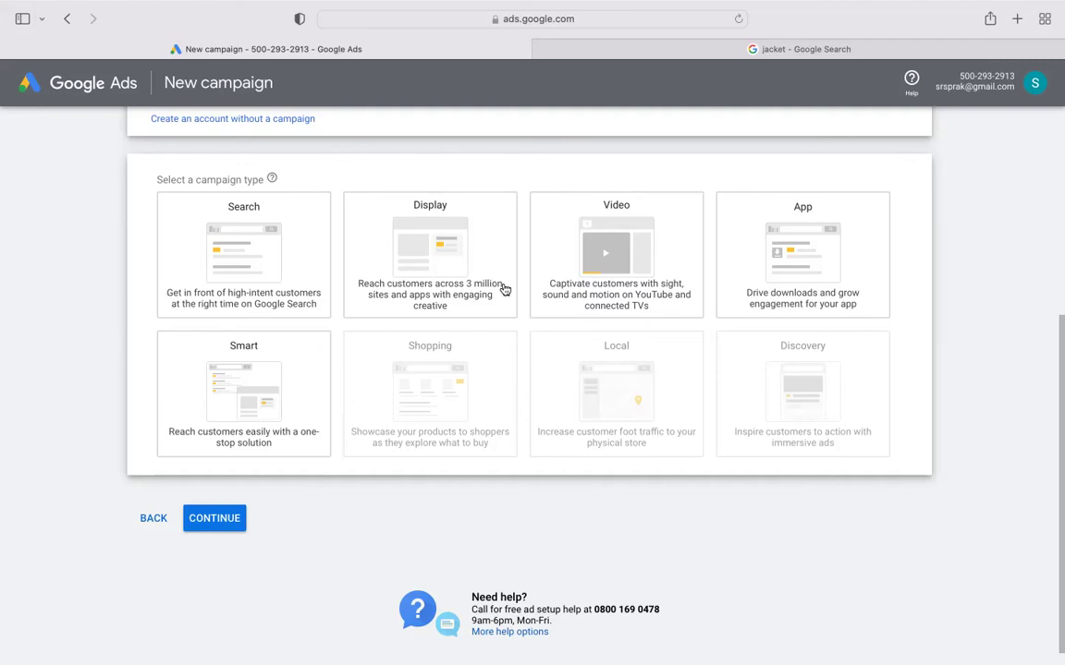
{"action": "mouse_move", "coordinate": [613, 344]}
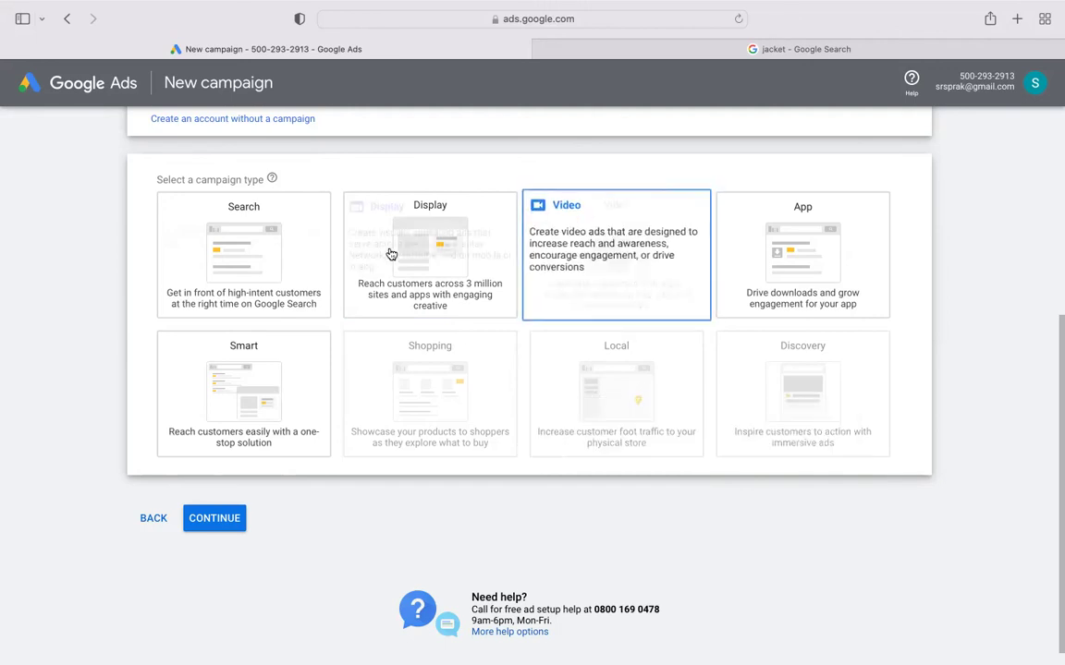
{"action": "mouse_move", "coordinate": [804, 263]}
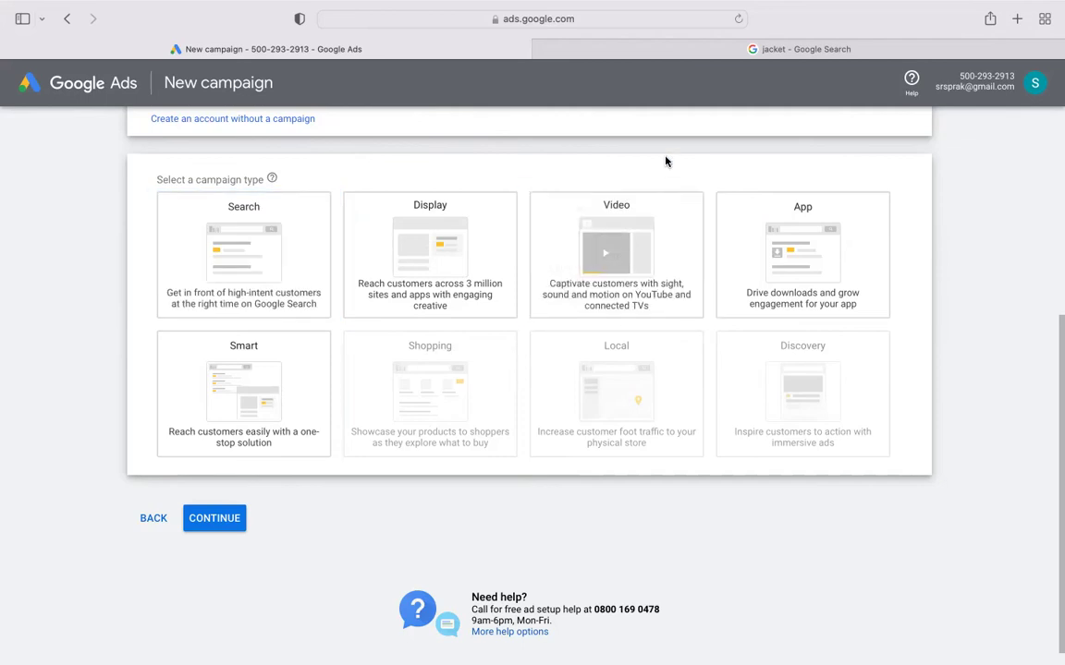
- Choose the Search campaign type, leave Website visits unticked, and confirm the name Search-1
{"action": "left_click", "coordinate": [237, 265]}
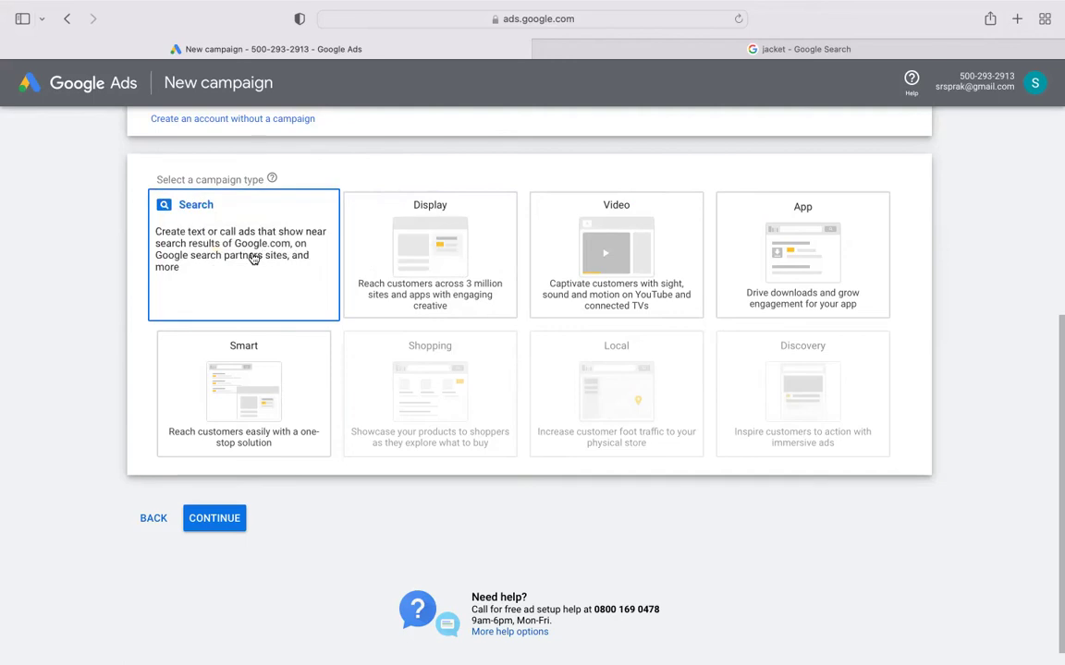
{"action": "scroll", "coordinate": [253, 259], "scroll_direction": "down", "scroll_amount": 5}
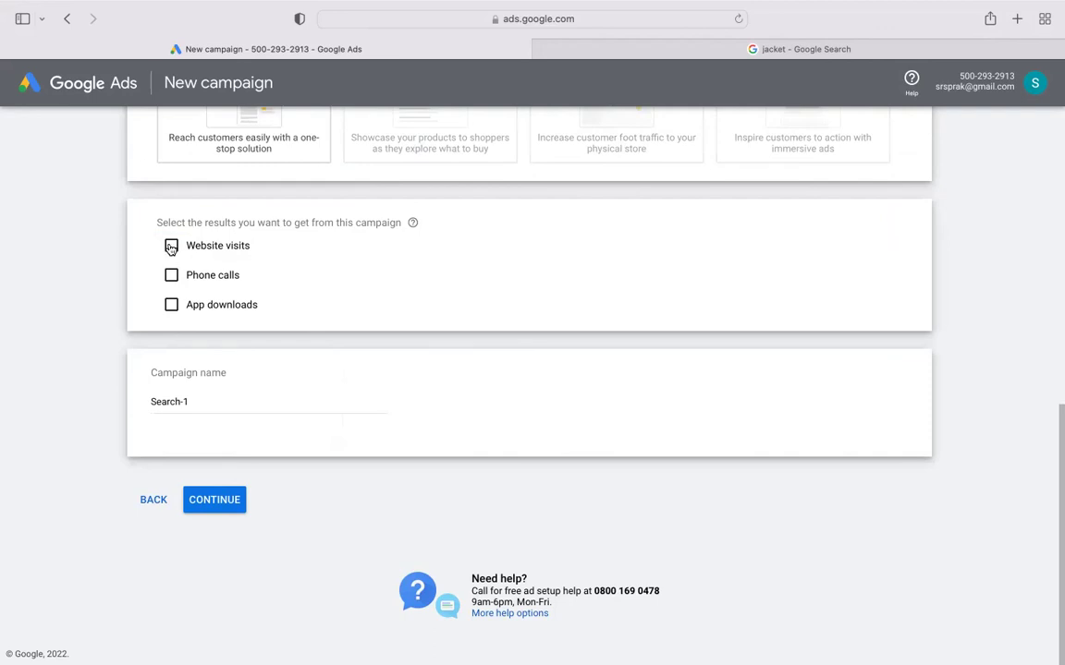
{"action": "left_click", "coordinate": [171, 246]}
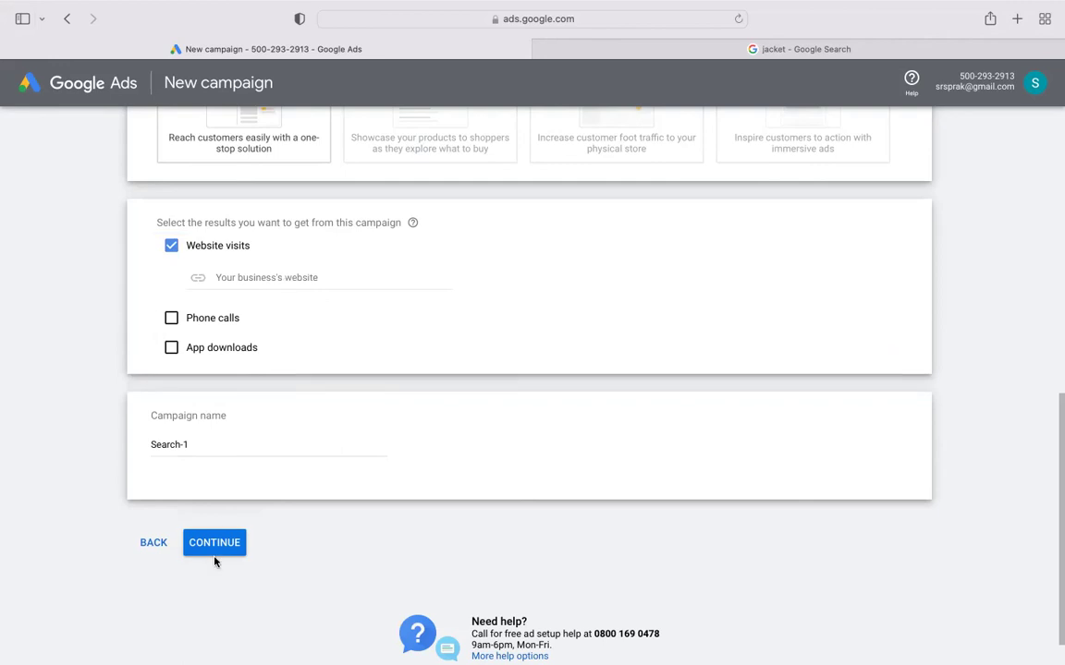
{"action": "left_click", "coordinate": [171, 247]}
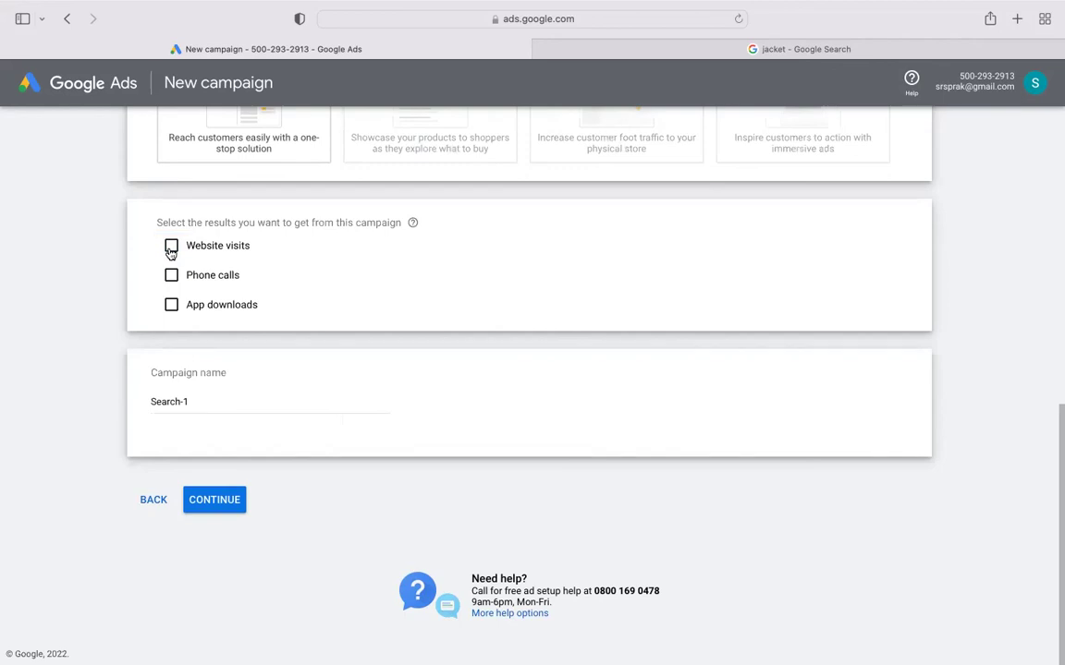
{"action": "left_click", "coordinate": [207, 402]}
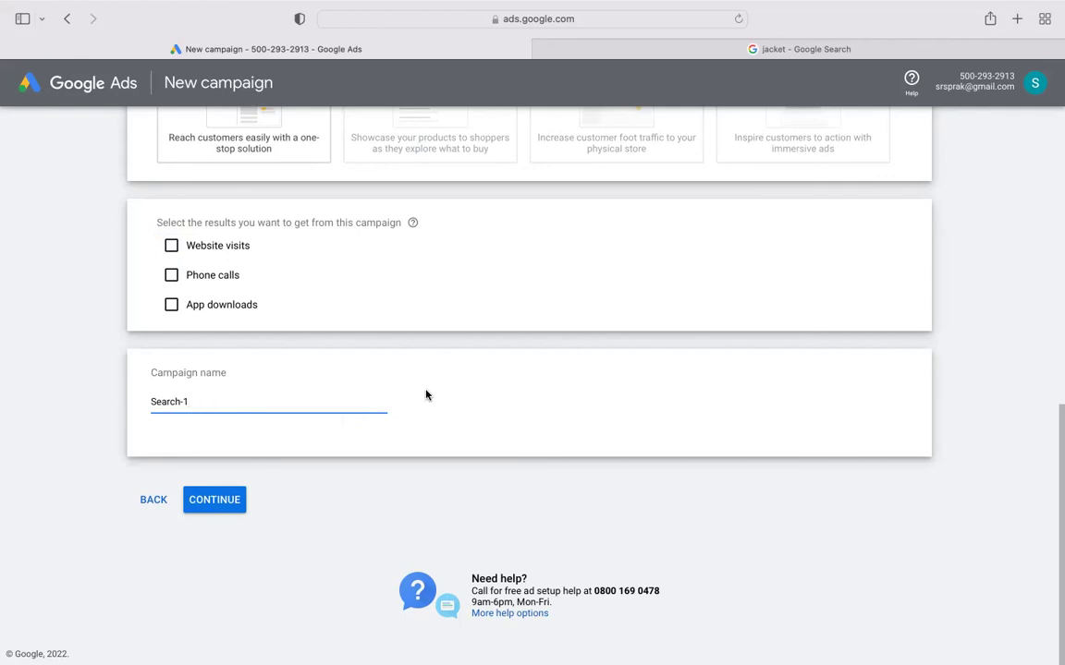
{"action": "scroll", "coordinate": [487, 395], "scroll_direction": "up", "scroll_amount": 10}
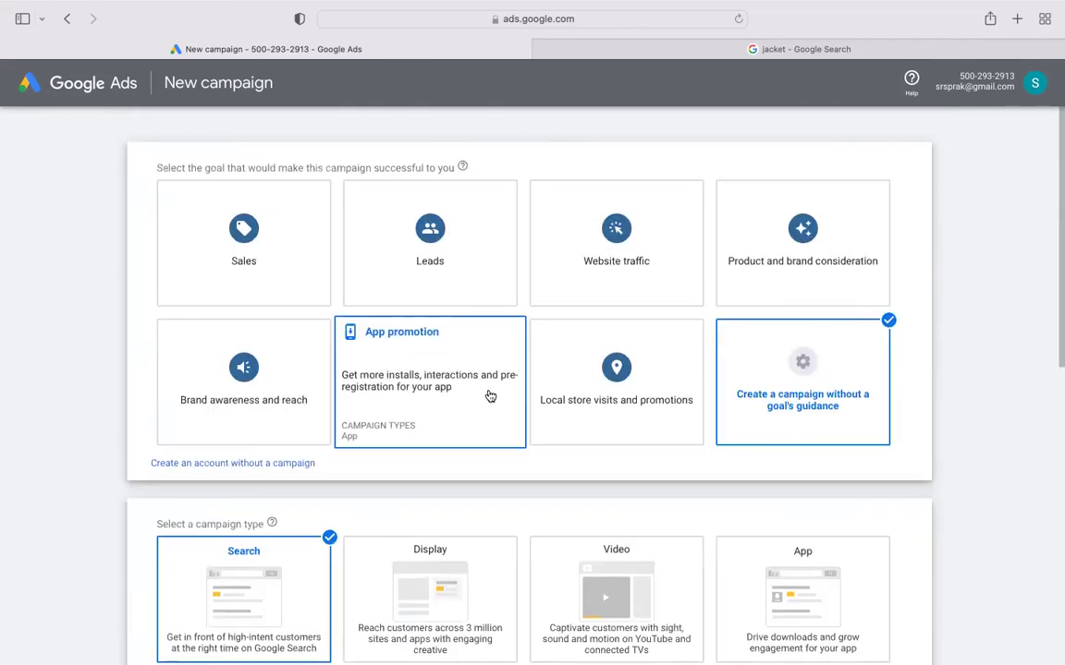
{"action": "scroll", "coordinate": [489, 396], "scroll_direction": "down", "scroll_amount": 3}
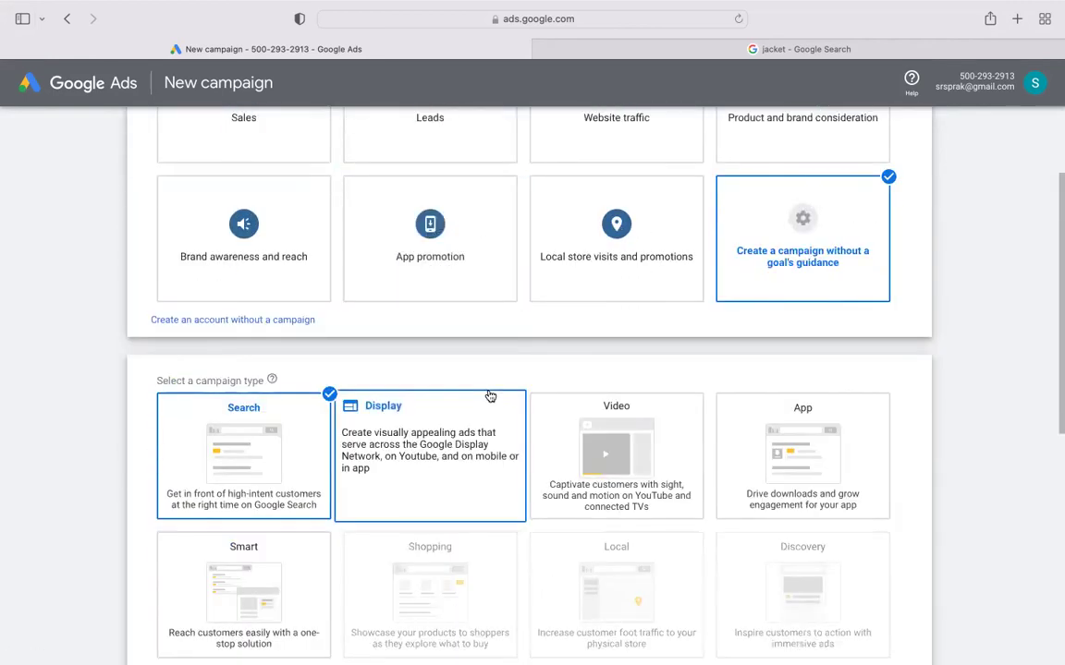
{"action": "scroll", "coordinate": [490, 395], "scroll_direction": "down", "scroll_amount": 10}
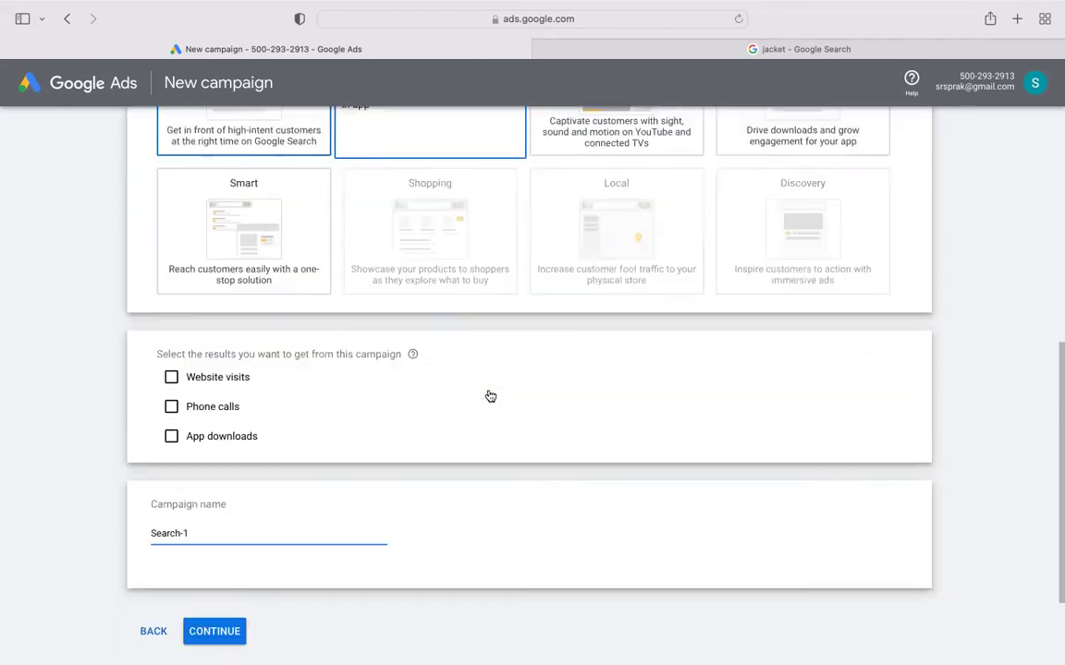